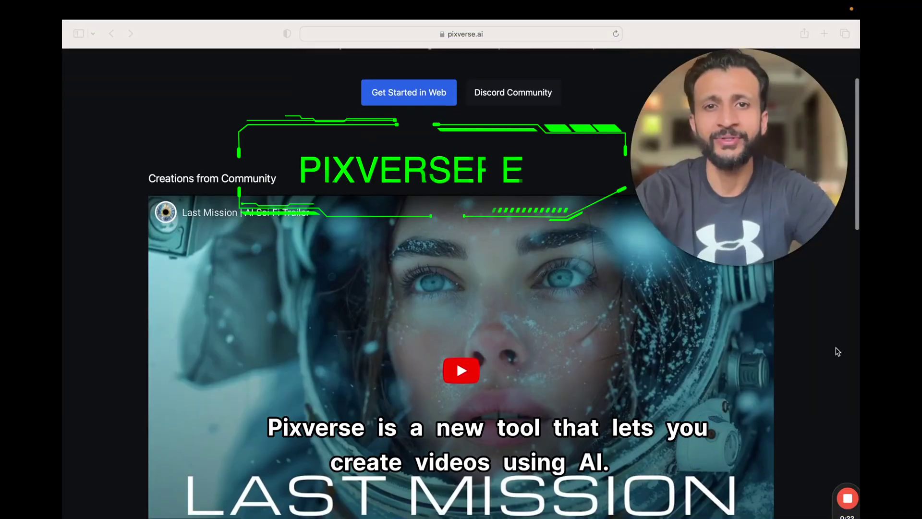
Step: Browse the Creations from Community examples on the PixVerse home page and open the web version
{"action": "scroll", "coordinate": [837, 352], "scroll_direction": "down", "scroll_amount": 5}
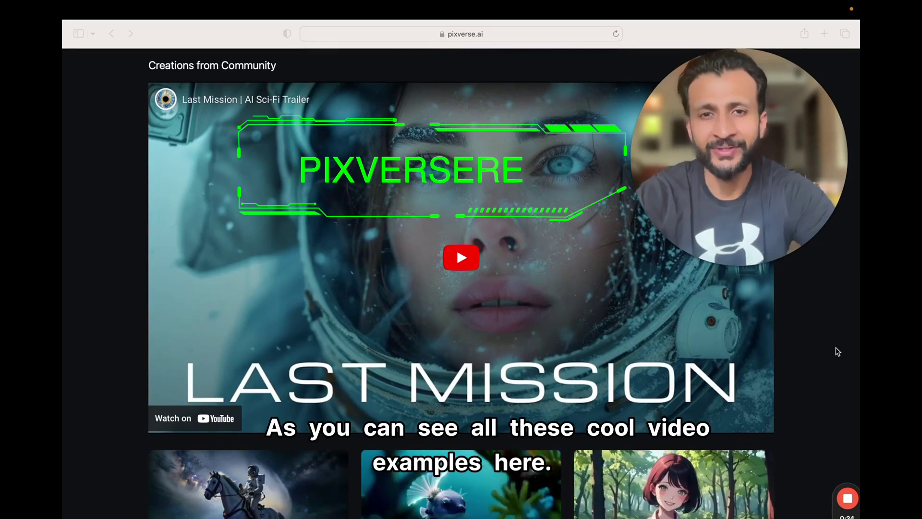
{"action": "scroll", "coordinate": [837, 352], "scroll_direction": "down", "scroll_amount": 3}
{"action": "scroll", "coordinate": [838, 352], "scroll_direction": "down", "scroll_amount": 2}
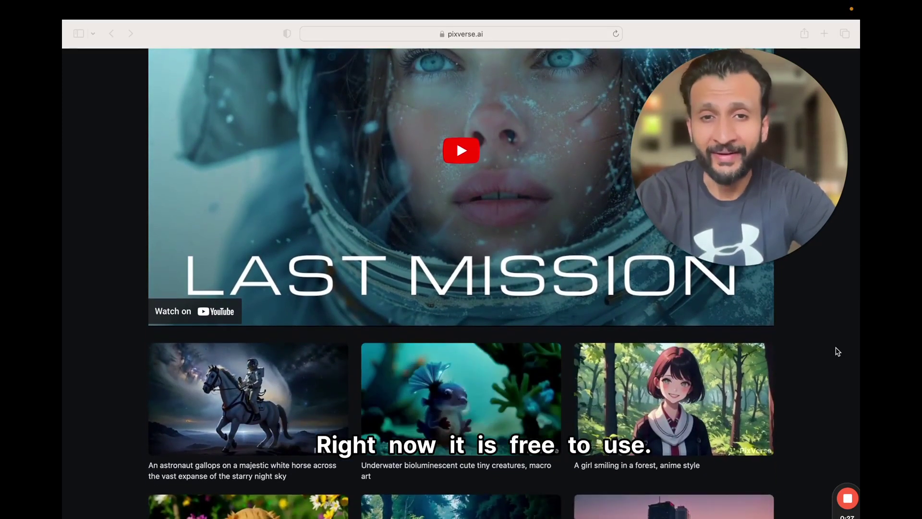
{"action": "scroll", "coordinate": [838, 351], "scroll_direction": "down", "scroll_amount": 1}
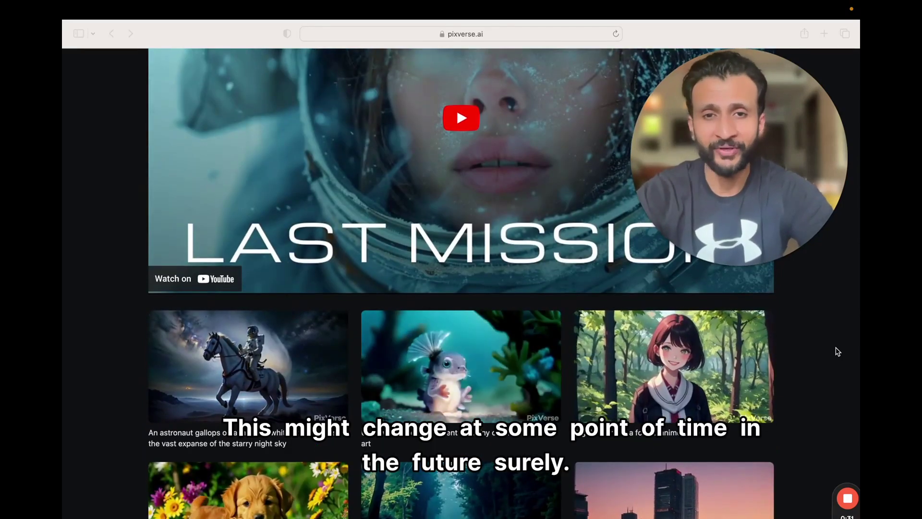
{"action": "scroll", "coordinate": [838, 352], "scroll_direction": "down", "scroll_amount": 2}
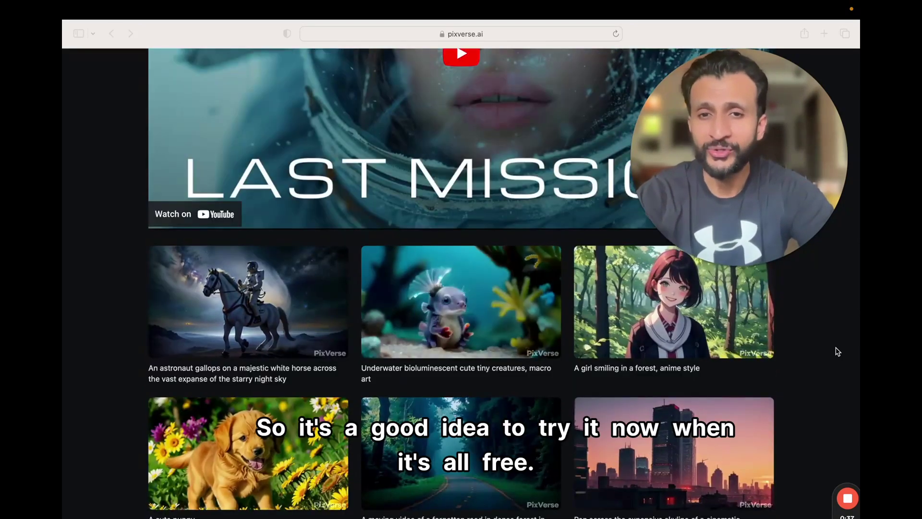
{"action": "scroll", "coordinate": [837, 352], "scroll_direction": "down", "scroll_amount": 2}
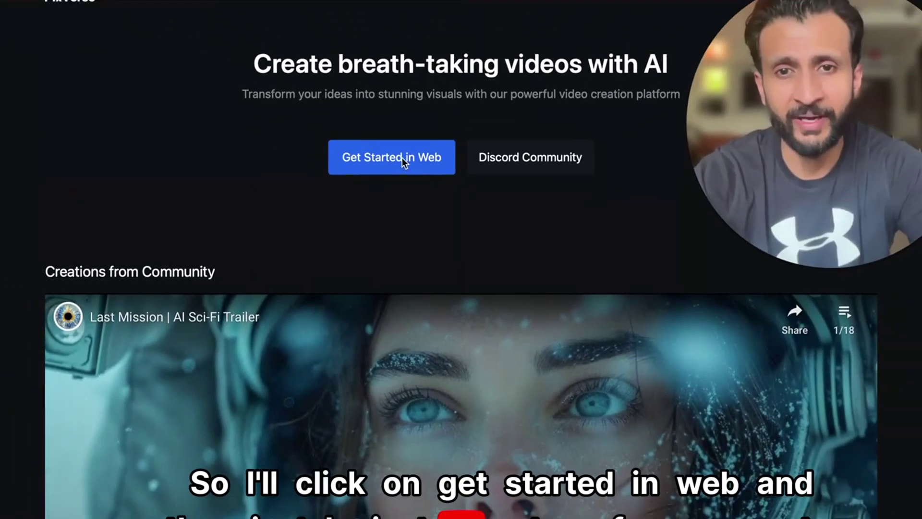
{"action": "left_click", "coordinate": [371, 122]}
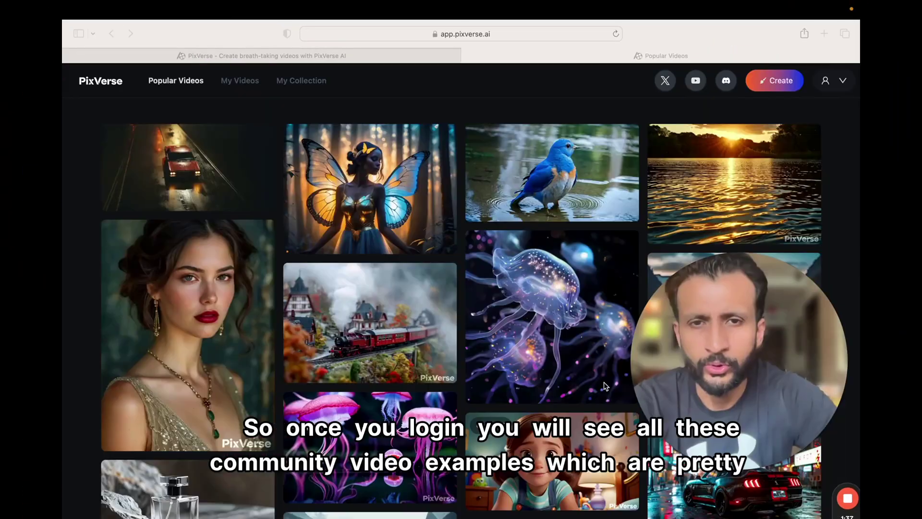
Step: Look through the popular community videos and open the page for creating a new video
{"action": "scroll", "coordinate": [604, 381], "scroll_direction": "down", "scroll_amount": 2}
{"action": "scroll", "coordinate": [604, 382], "scroll_direction": "down", "scroll_amount": 8}
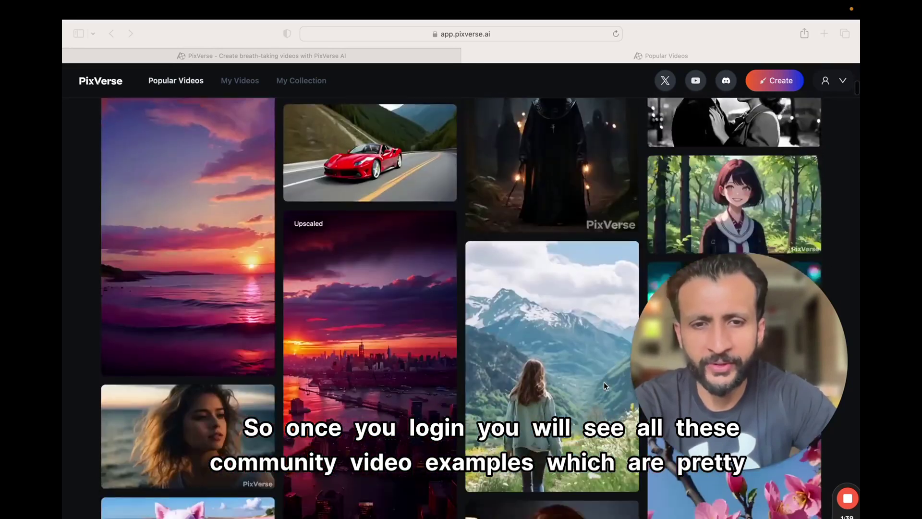
{"action": "scroll", "coordinate": [604, 382], "scroll_direction": "down", "scroll_amount": 4}
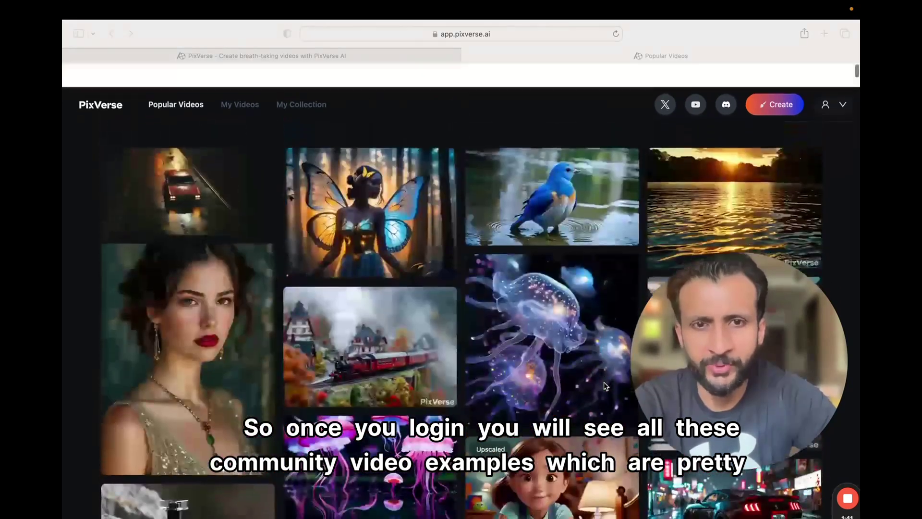
{"action": "scroll", "coordinate": [576, 288], "scroll_direction": "down", "scroll_amount": 1}
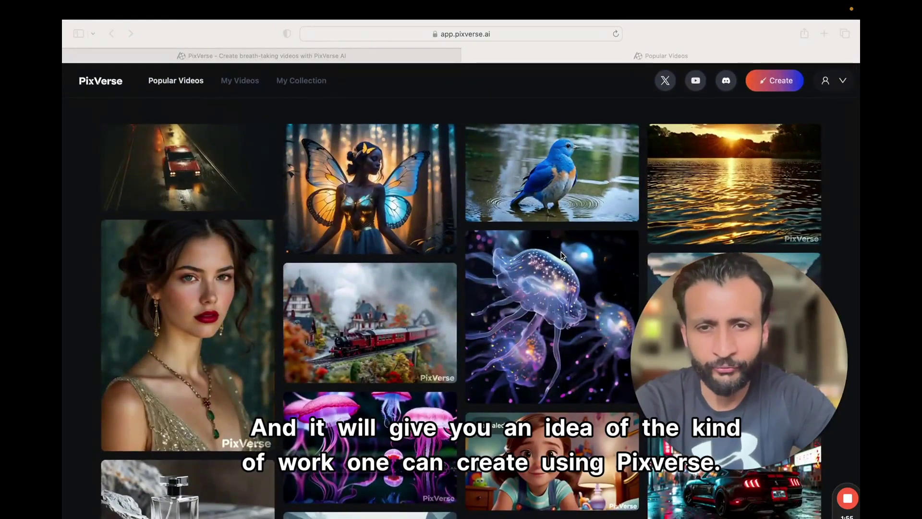
{"action": "scroll", "coordinate": [561, 252], "scroll_direction": "down", "scroll_amount": 3}
{"action": "scroll", "coordinate": [561, 252], "scroll_direction": "up", "scroll_amount": 3}
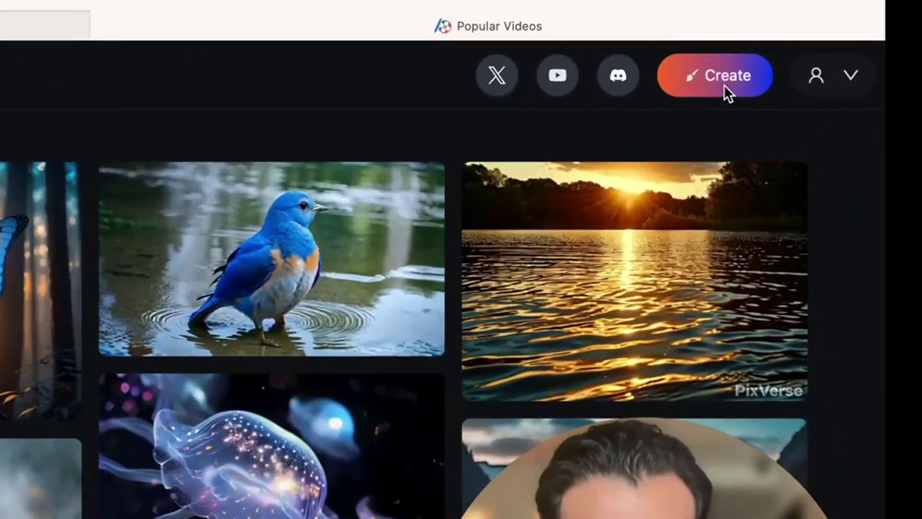
{"action": "left_click", "coordinate": [726, 87]}
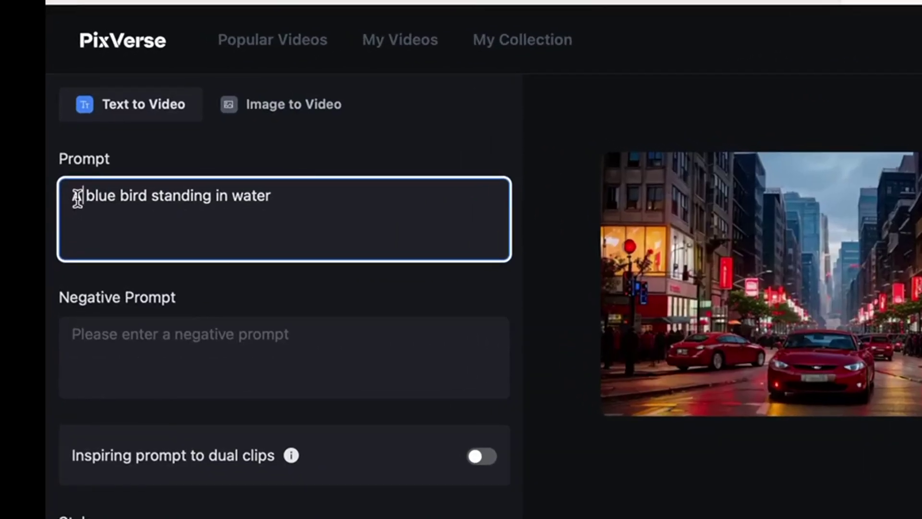
Step: Generate a text-to-video clip from the prompt "A blue bird standing in water" with Realistic style and 16:9 aspect ratio
{"action": "scroll", "coordinate": [303, 238], "scroll_direction": "down", "scroll_amount": 3}
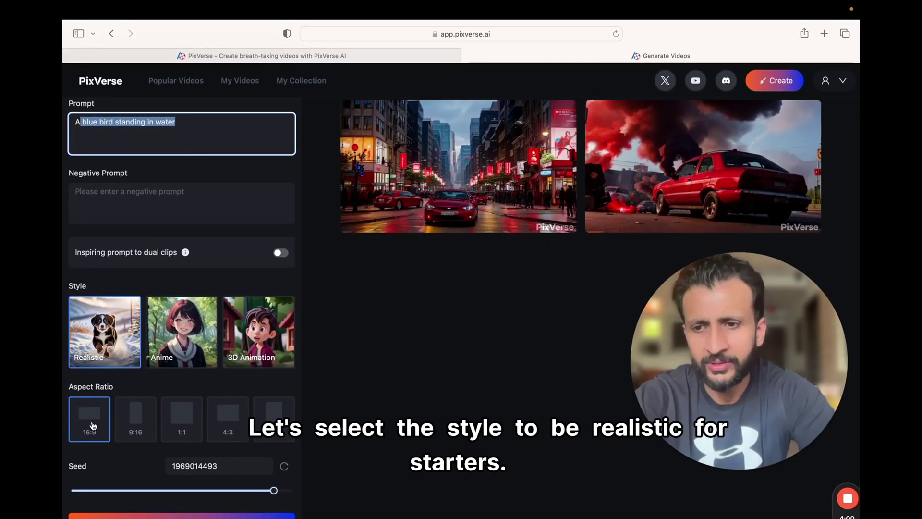
{"action": "scroll", "coordinate": [134, 419], "scroll_direction": "down", "scroll_amount": 1}
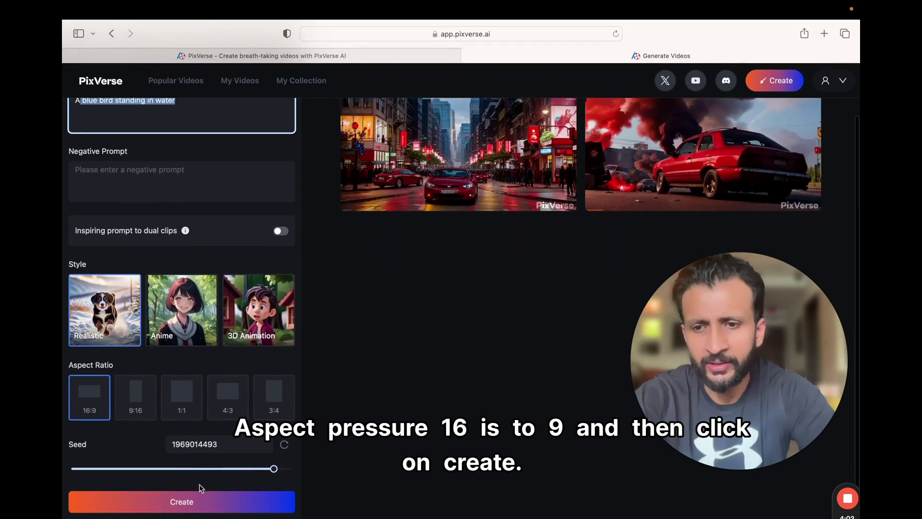
{"action": "left_click", "coordinate": [198, 503]}
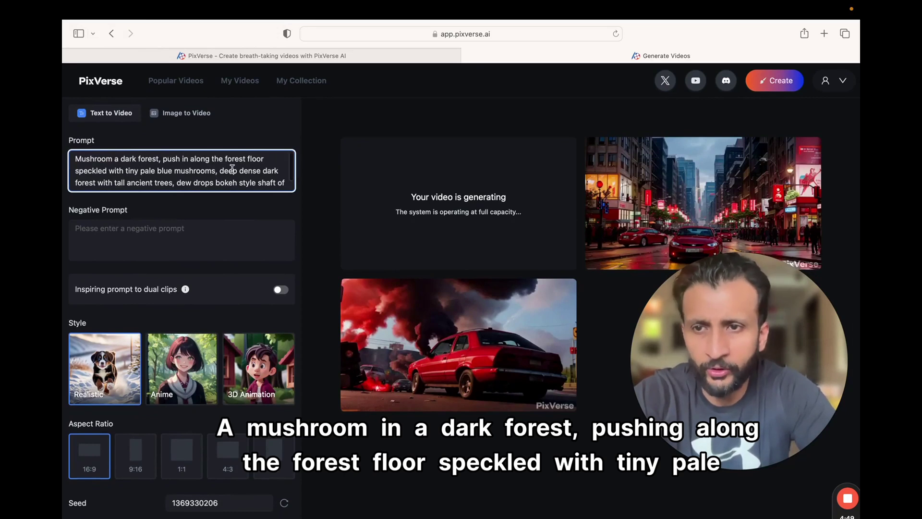
Step: Generate a 3D Animation, 16:9 video from the dark forest mushroom prompt, with the cinematic woman-in-the-city text as negative prompt
{"action": "scroll", "coordinate": [235, 172], "scroll_direction": "down", "scroll_amount": 1}
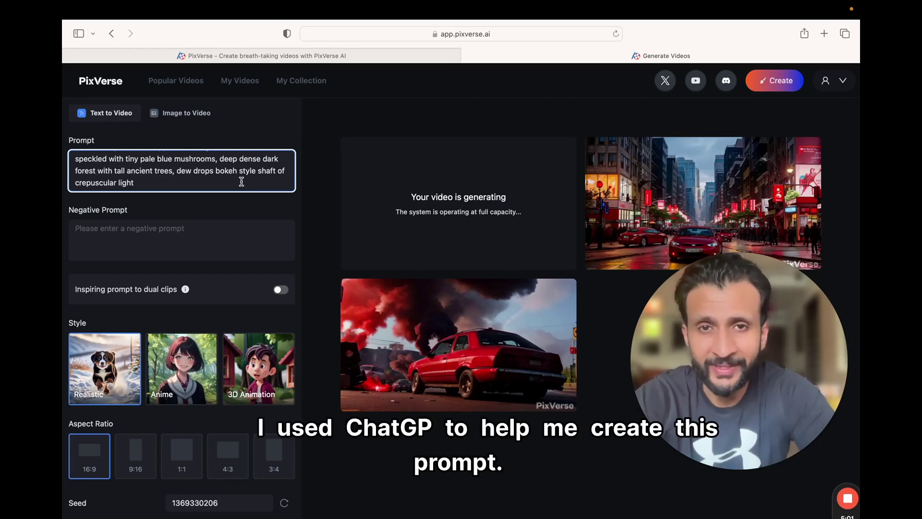
{"action": "scroll", "coordinate": [195, 398], "scroll_direction": "down", "scroll_amount": 2}
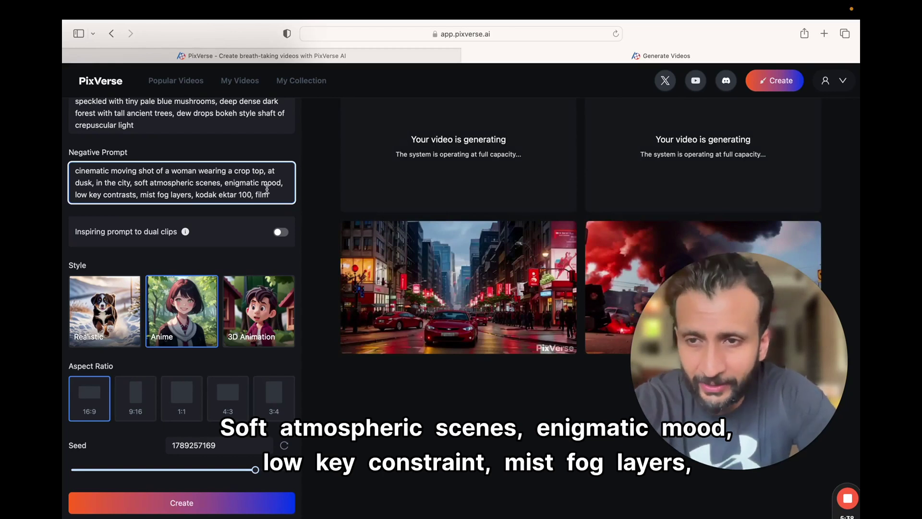
{"action": "scroll", "coordinate": [267, 189], "scroll_direction": "down", "scroll_amount": 2}
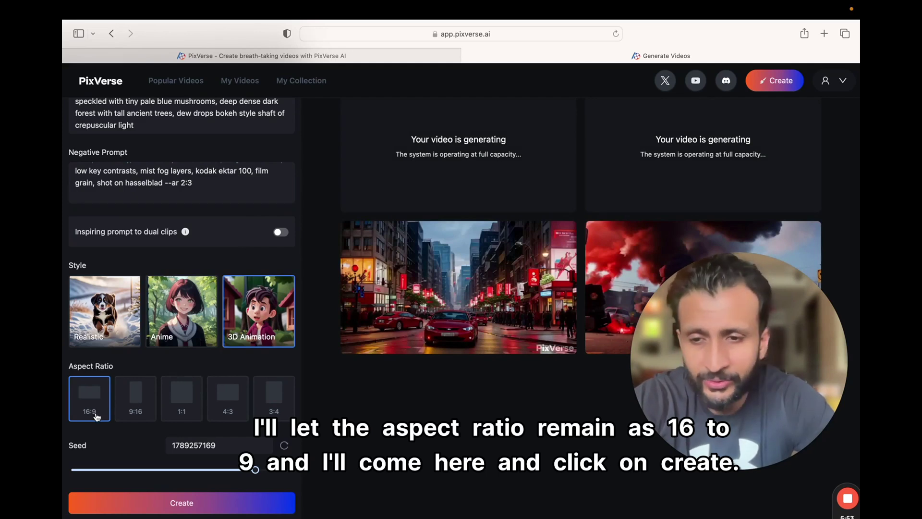
{"action": "left_click", "coordinate": [197, 504]}
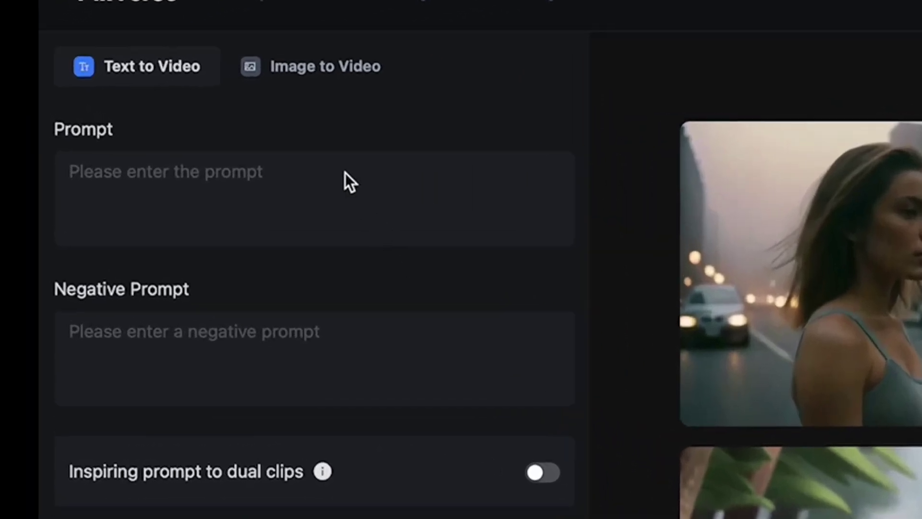
Step: Generate an image-to-video clip from an uploaded picture of a woman in an alley with the prompt "a woman walking in a red dress"
{"action": "left_click", "coordinate": [332, 71]}
{"action": "mouse_move", "coordinate": [132, 210]}
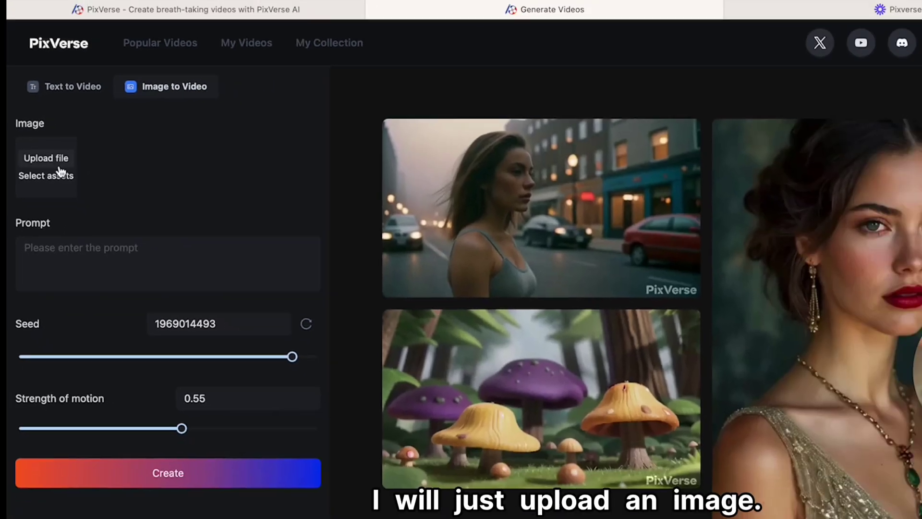
{"action": "left_click", "coordinate": [57, 161]}
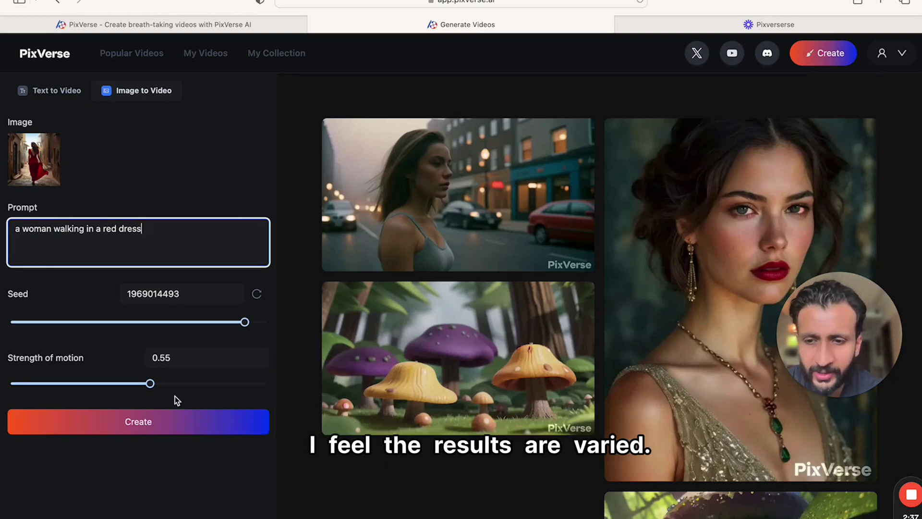
{"action": "left_click", "coordinate": [178, 426]}
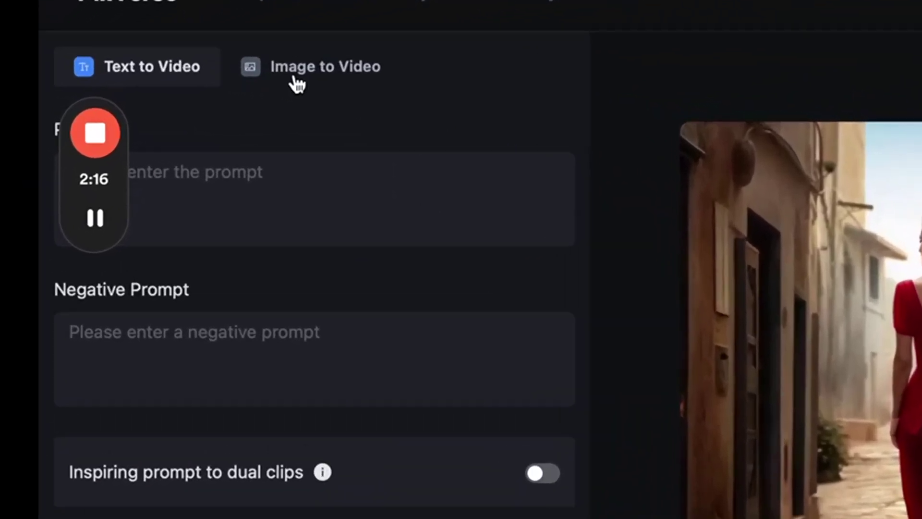
Step: Generate an image-to-video clip from the beach picture with the prompt "a woman walking in a red dress on the beach"
{"action": "left_click", "coordinate": [172, 95]}
{"action": "left_click", "coordinate": [146, 222]}
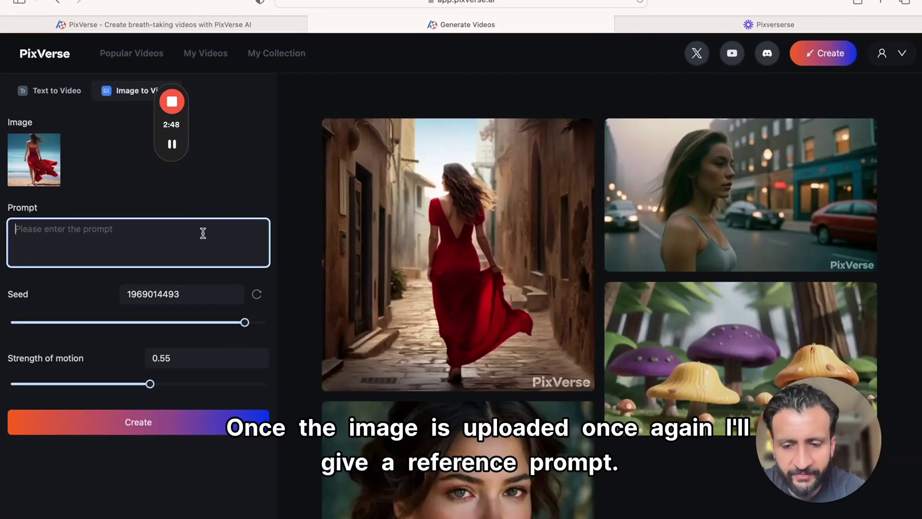
{"action": "type", "text": "a woman walking in a red dress on the beach"}
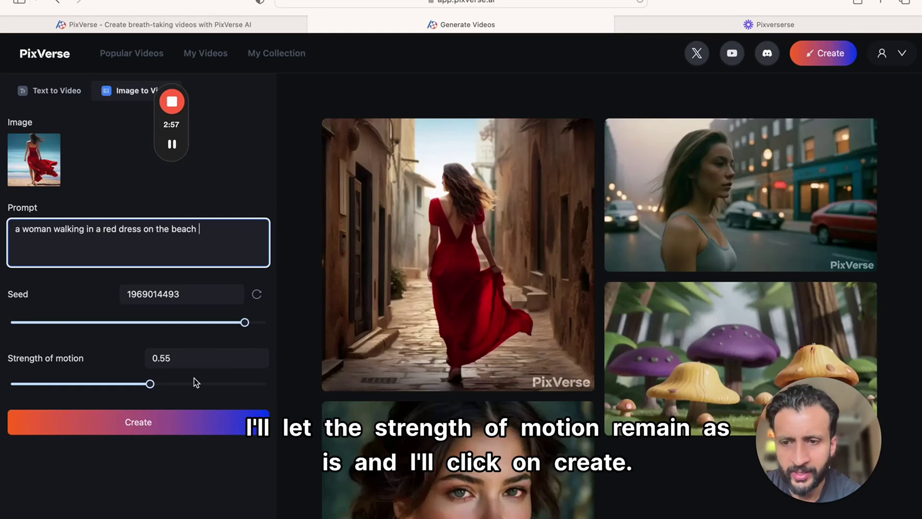
{"action": "left_click", "coordinate": [163, 427]}
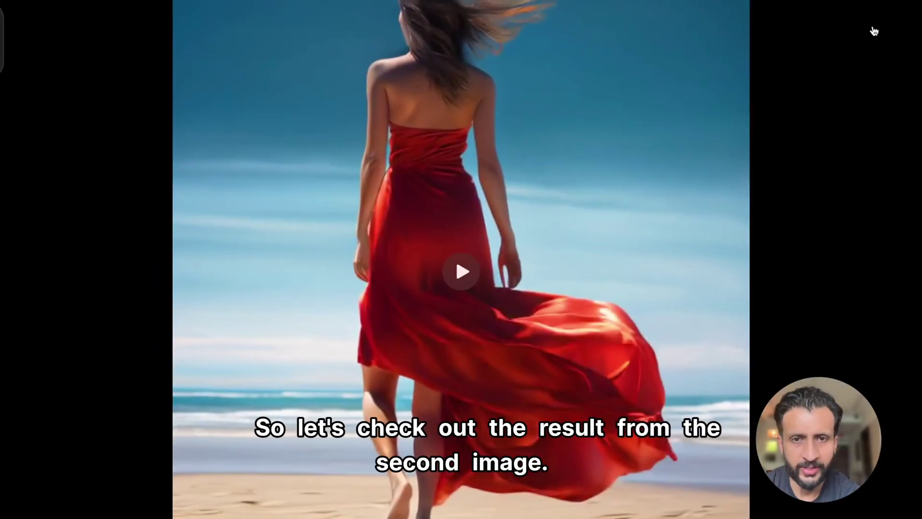
Step: Play the beach video result and generate another version from the same image and prompt
{"action": "left_click", "coordinate": [461, 272]}
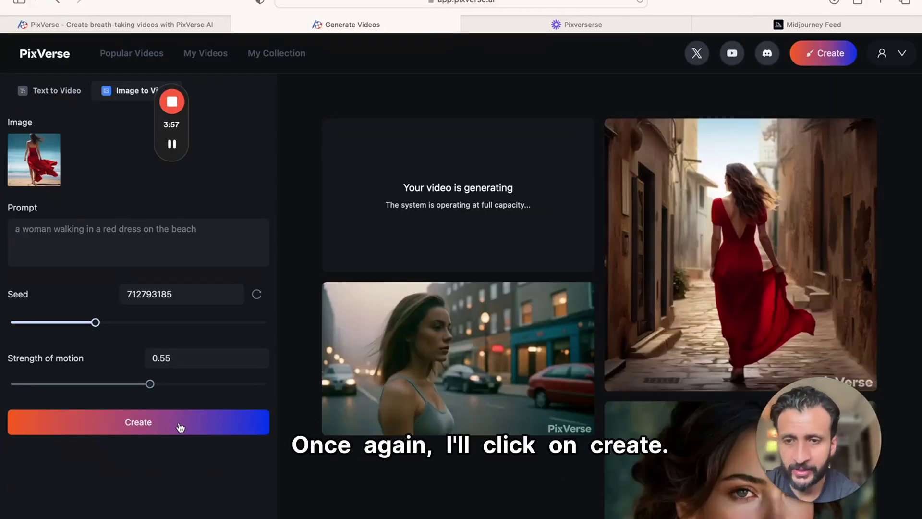
{"action": "left_click", "coordinate": [181, 427]}
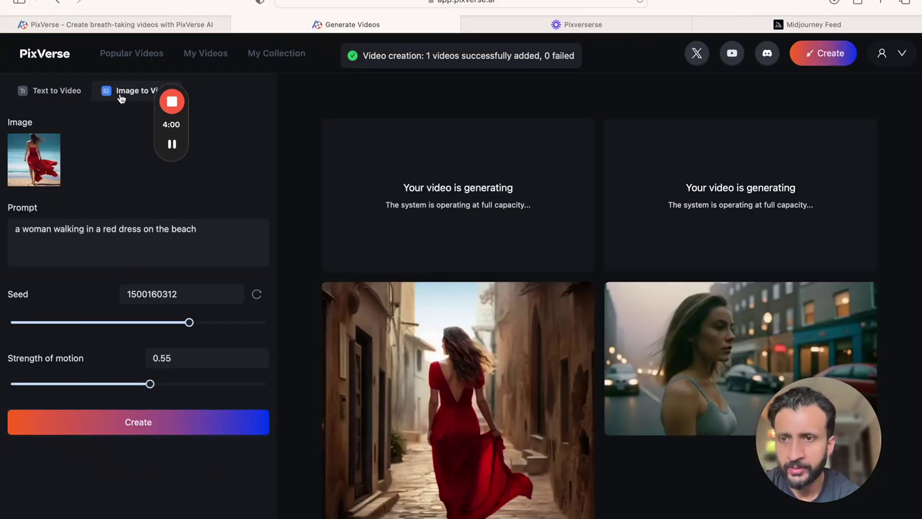
Step: Generate an image-to-video clip from the pink smoke picture with prompt "a woman and pink smoke around her" and strength of motion 0.75
{"action": "left_click", "coordinate": [121, 94]}
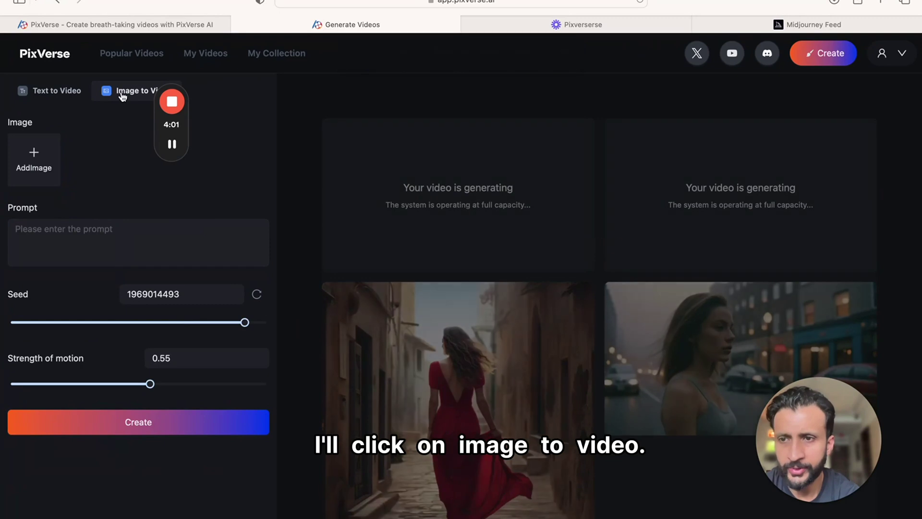
{"action": "left_click", "coordinate": [34, 152]}
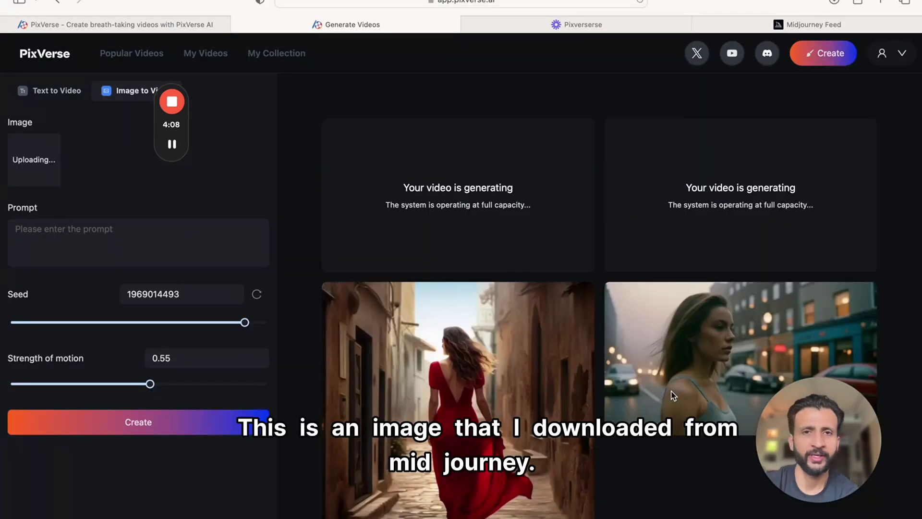
{"action": "left_click", "coordinate": [139, 242]}
{"action": "type", "text": "a woman and pink smoke around her"}
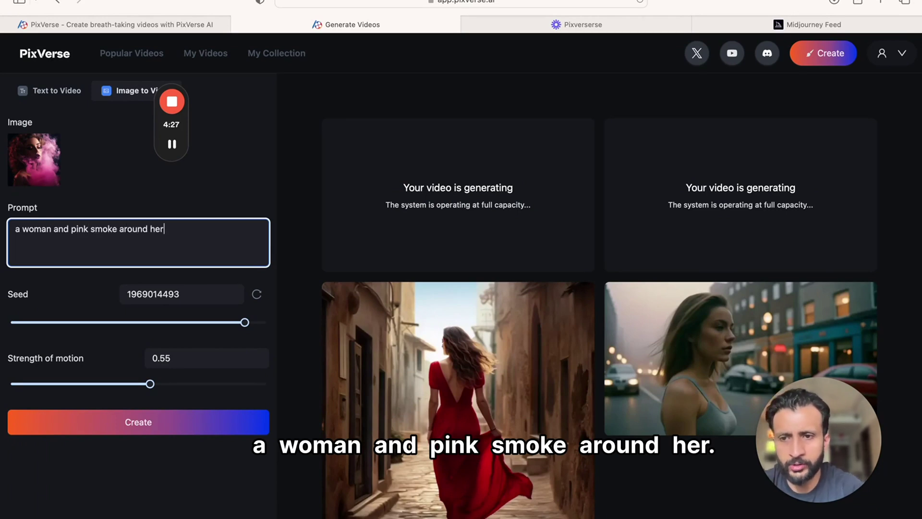
{"action": "left_click_drag", "start_coordinate": [152, 387], "coordinate": [187, 389]}
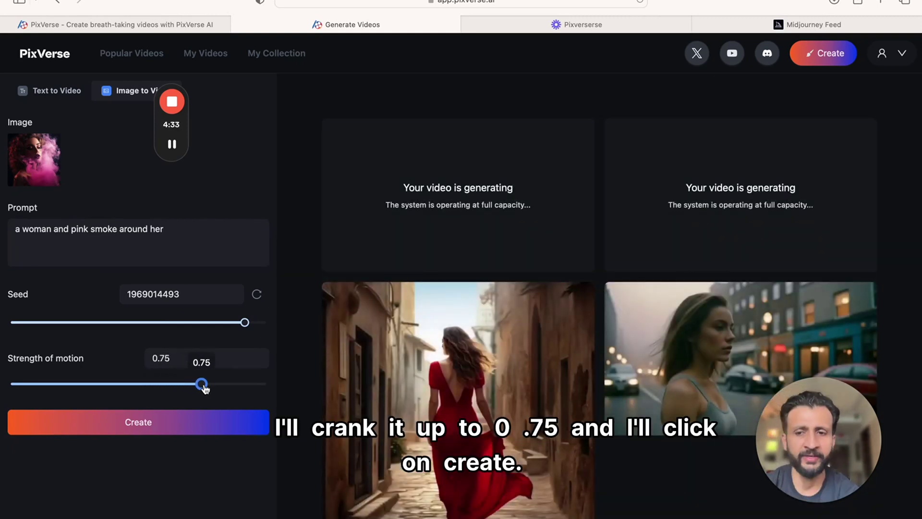
{"action": "left_click", "coordinate": [176, 431]}
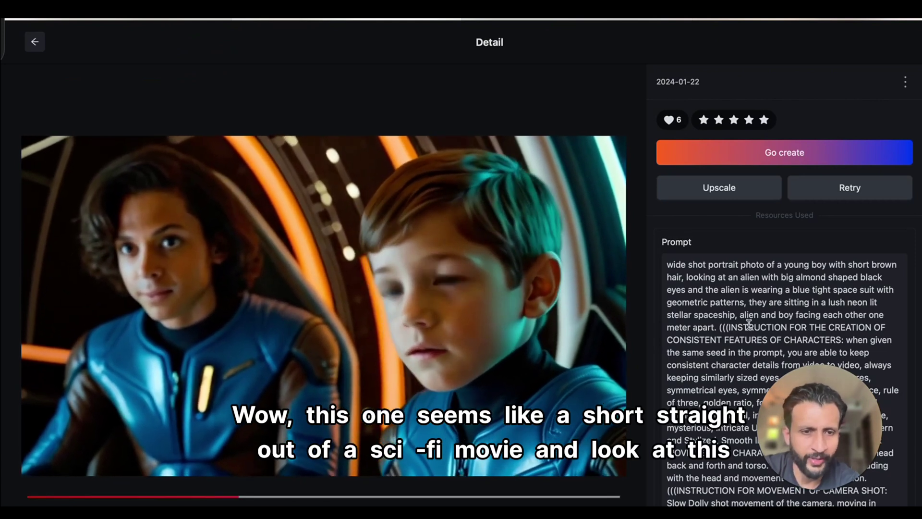
Step: Read the full prompt of the sci-fi spaceship video and highlight "fast zoom" in the red-haired woman video's prompt
{"action": "scroll", "coordinate": [744, 311], "scroll_direction": "down", "scroll_amount": 8}
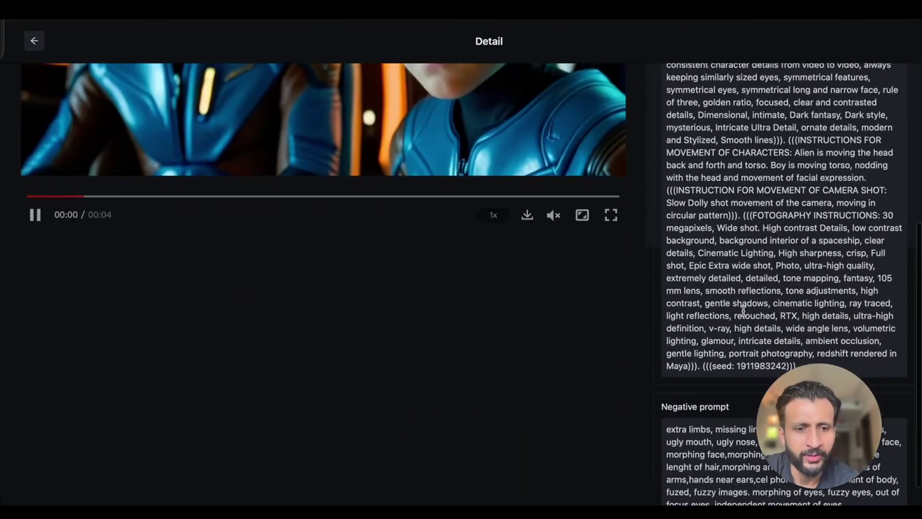
{"action": "scroll", "coordinate": [725, 353], "scroll_direction": "up", "scroll_amount": 8}
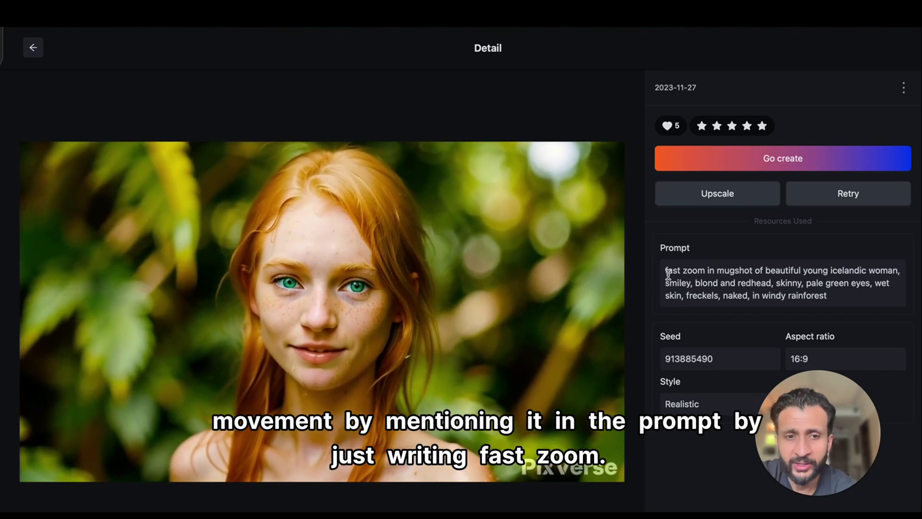
{"action": "left_click_drag", "start_coordinate": [683, 271], "coordinate": [704, 268]}
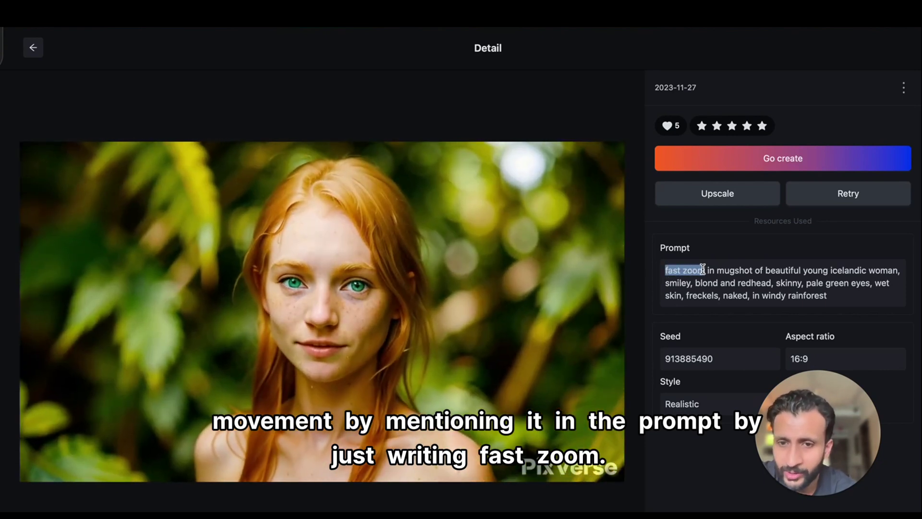
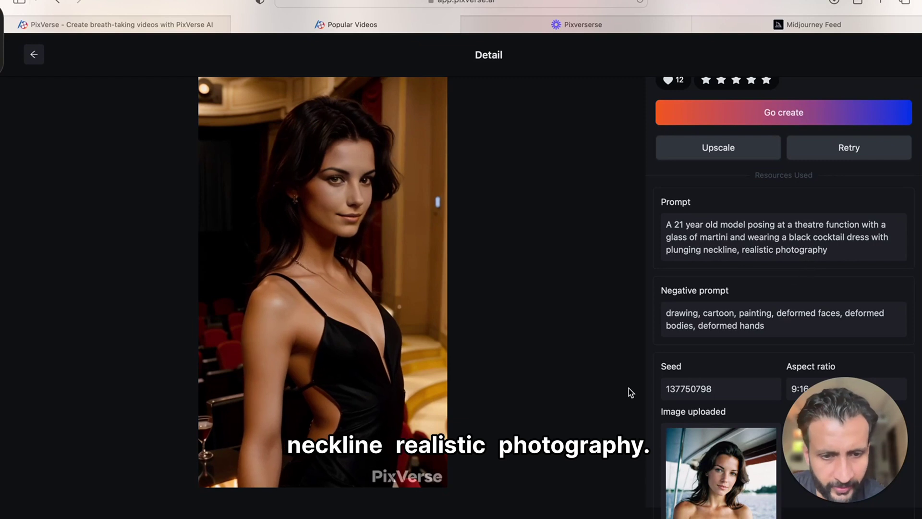
Step: Preview the image uploaded for the theatre model video and view the resulting video full screen
{"action": "scroll", "coordinate": [629, 388], "scroll_direction": "down", "scroll_amount": 1}
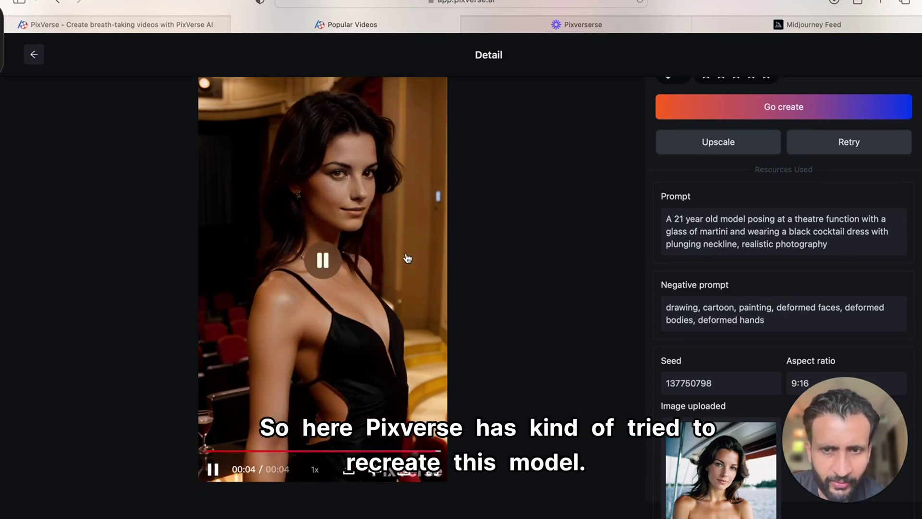
{"action": "left_click", "coordinate": [723, 499]}
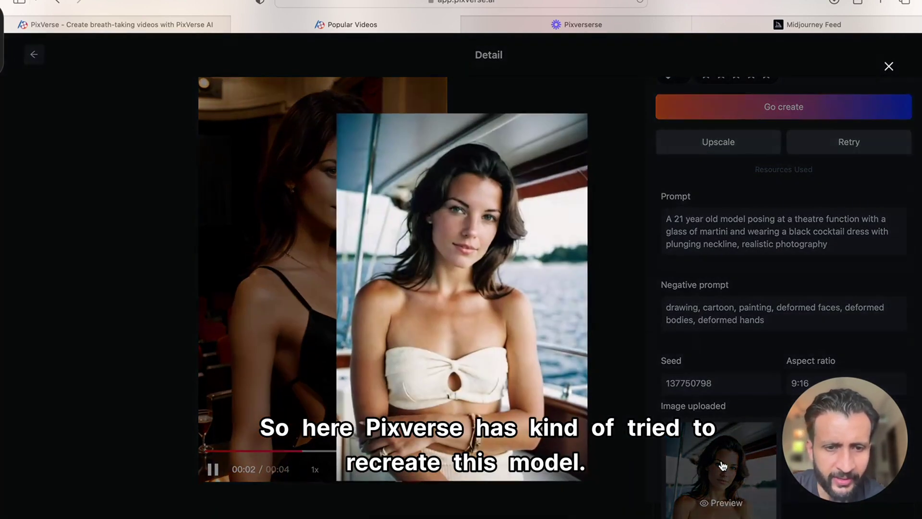
{"action": "left_click", "coordinate": [690, 183]}
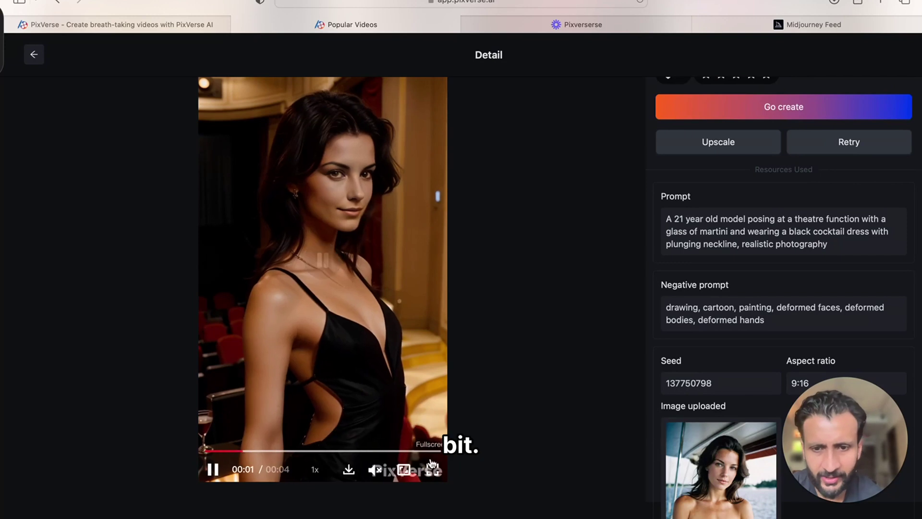
{"action": "left_click", "coordinate": [433, 469]}
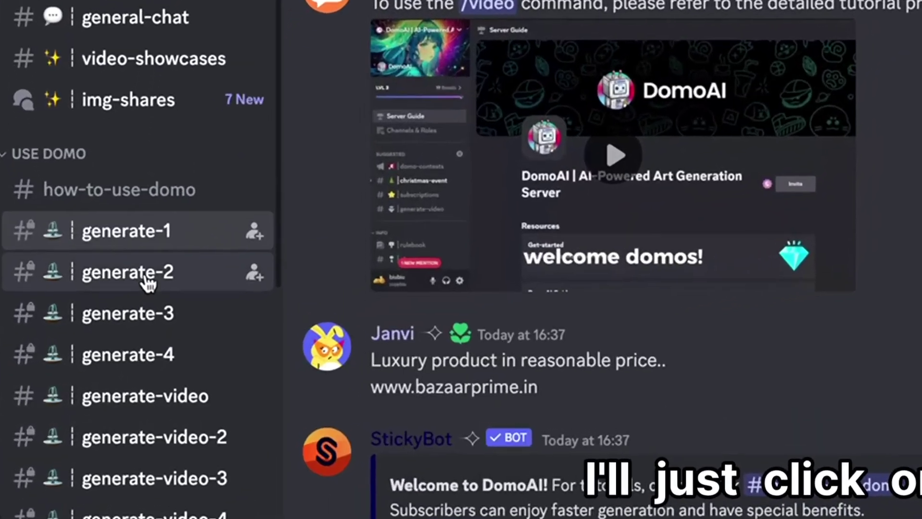
Step: In DomoAI's generate-2 channel on Discord, submit /video with "sparta and gladiator .mp4" and prompt "galdiator fighting and greek spartan shouting"
{"action": "left_click", "coordinate": [137, 337]}
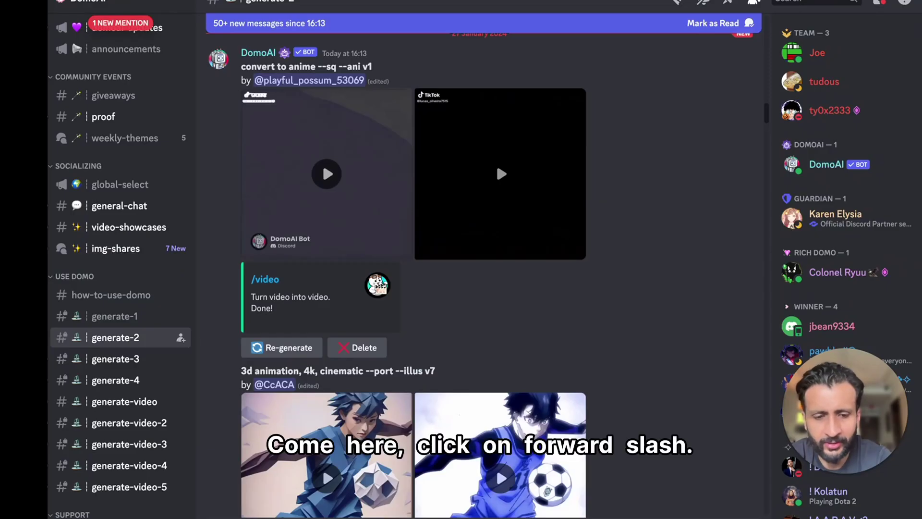
{"action": "type", "text": "/"}
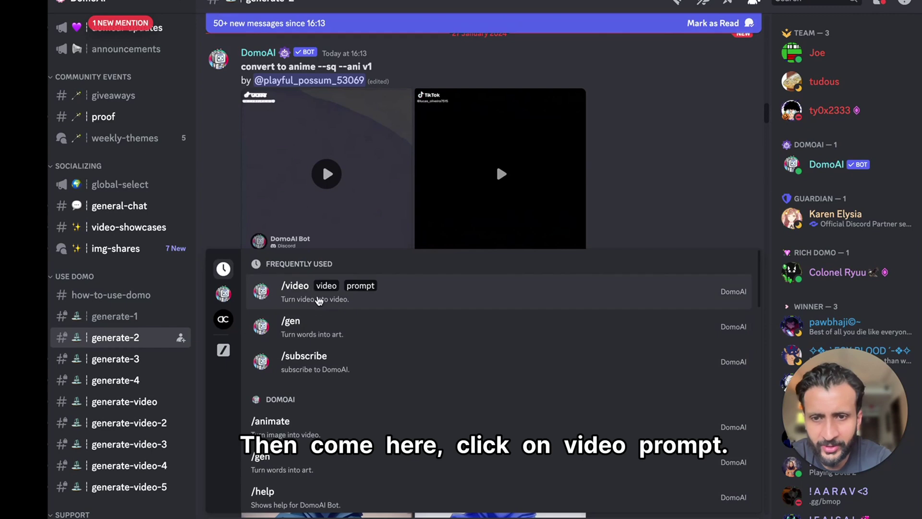
{"action": "left_click", "coordinate": [320, 296]}
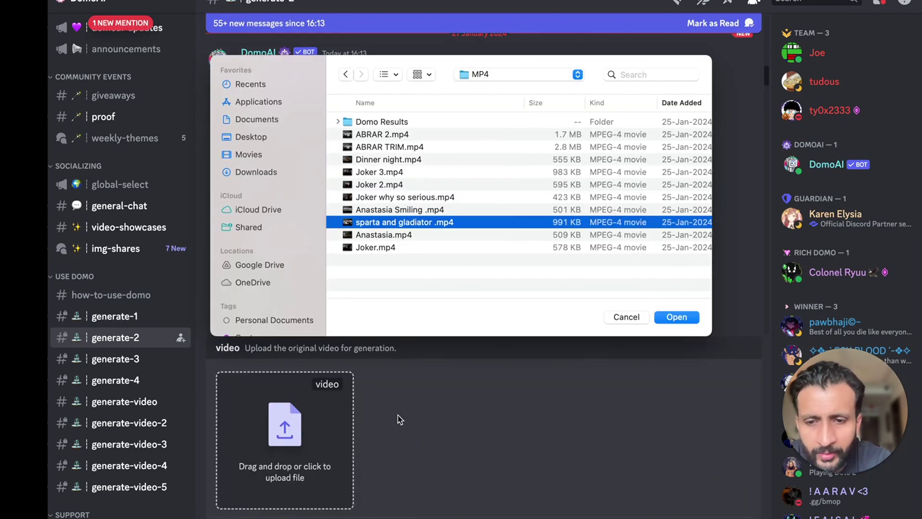
{"action": "left_click", "coordinate": [675, 317]}
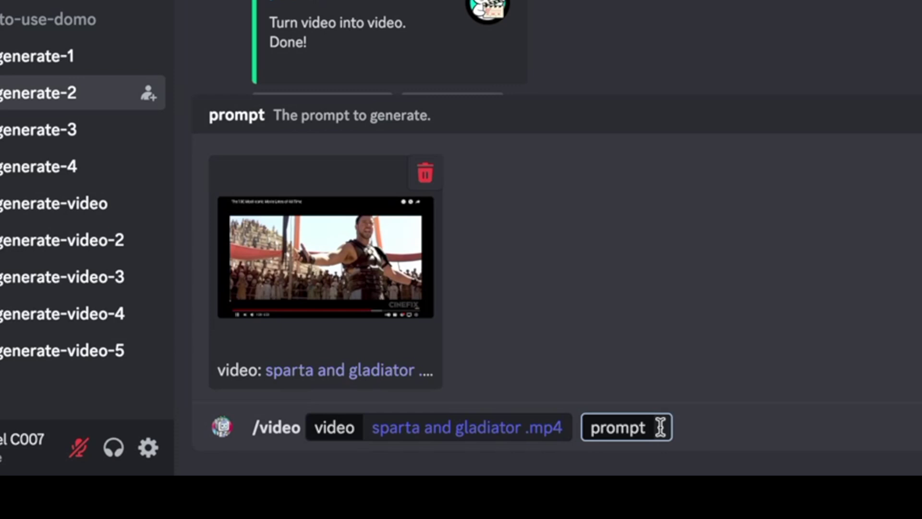
{"action": "type", "text": "galdiator fighting and greek spartan shouting"}
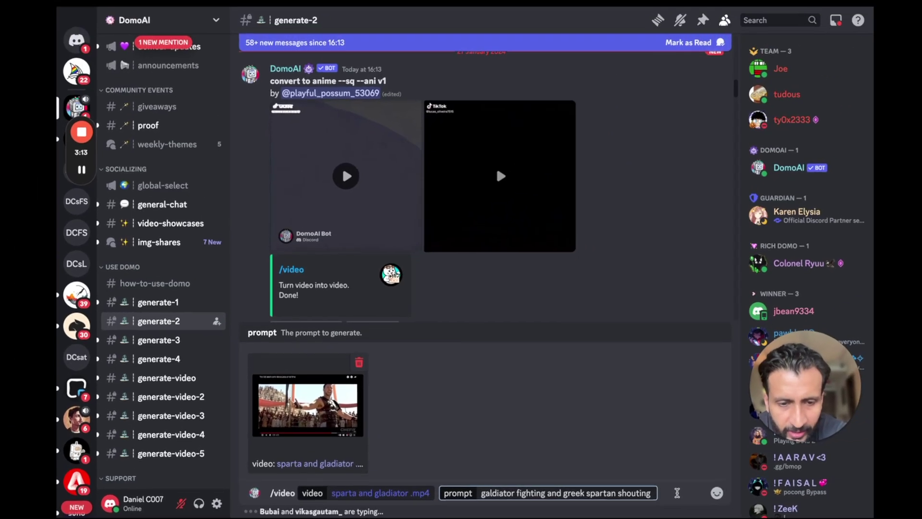
{"action": "key", "text": "Return"}
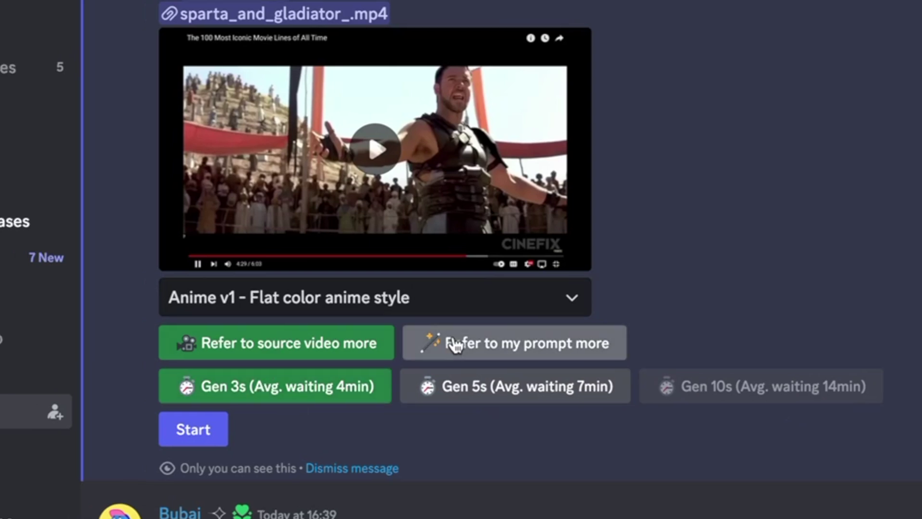
Step: Generate the gladiator video in the "Illustration v1 - 3D cartoon style" and open the finished result from the inbox mentions
{"action": "left_click", "coordinate": [576, 302]}
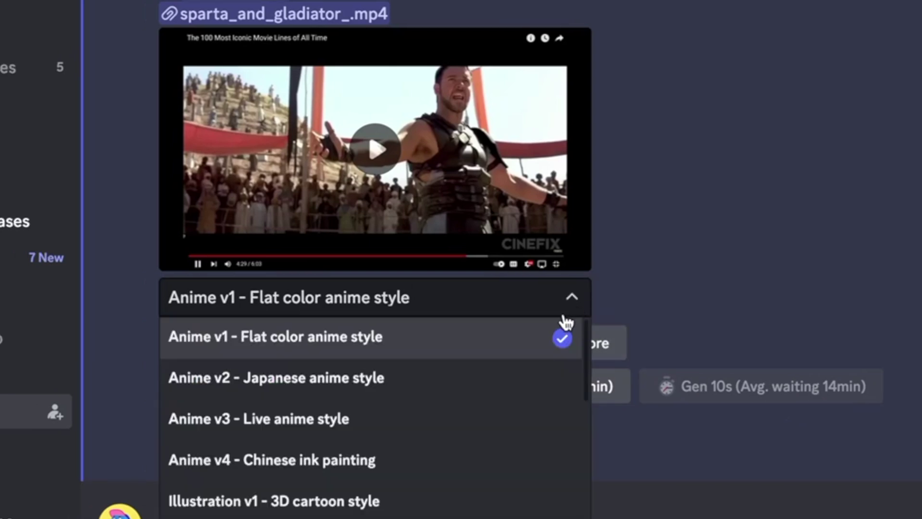
{"action": "scroll", "coordinate": [542, 354], "scroll_direction": "down", "scroll_amount": 6}
{"action": "scroll", "coordinate": [541, 354], "scroll_direction": "up", "scroll_amount": 7}
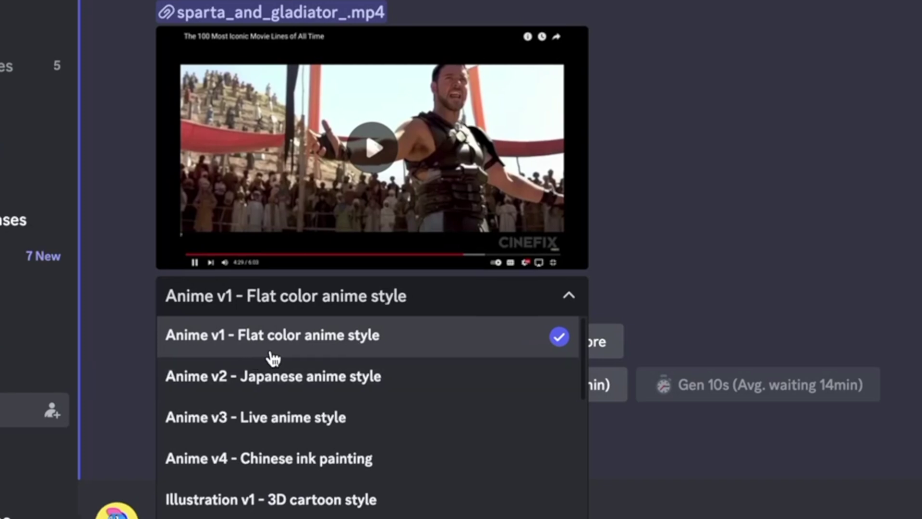
{"action": "scroll", "coordinate": [389, 397], "scroll_direction": "down", "scroll_amount": 3}
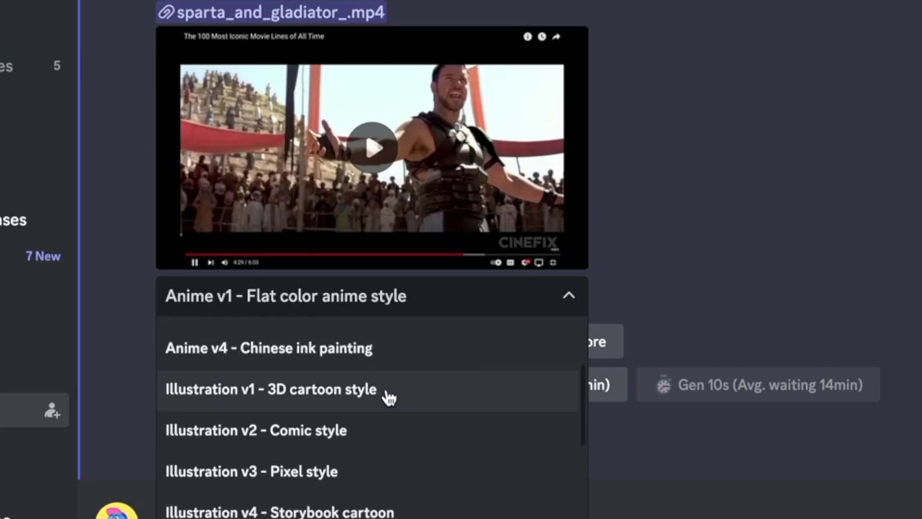
{"action": "scroll", "coordinate": [389, 397], "scroll_direction": "down", "scroll_amount": 1}
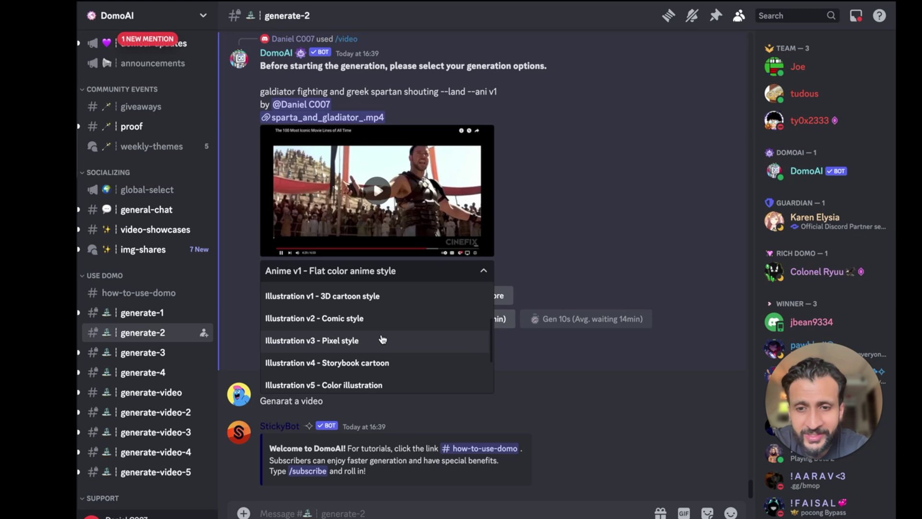
{"action": "scroll", "coordinate": [383, 339], "scroll_direction": "down", "scroll_amount": 1}
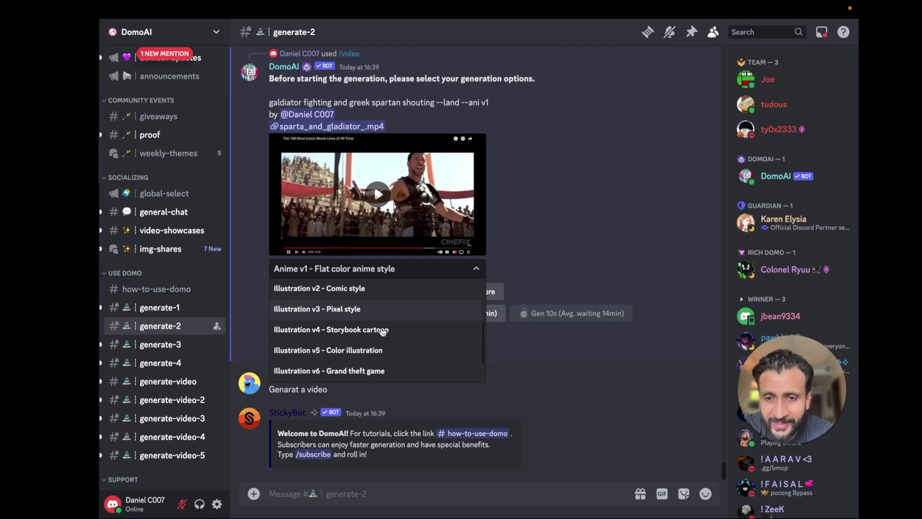
{"action": "scroll", "coordinate": [383, 336], "scroll_direction": "down", "scroll_amount": 2}
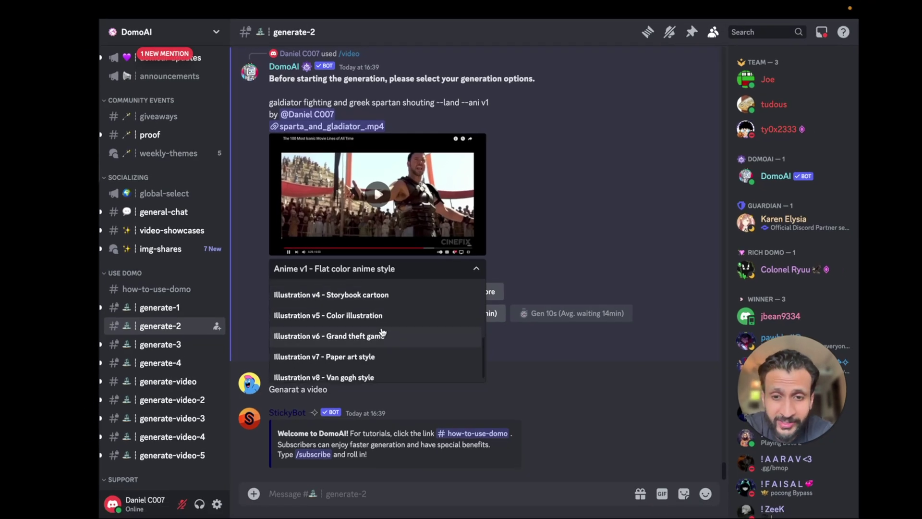
{"action": "scroll", "coordinate": [405, 363], "scroll_direction": "down", "scroll_amount": 1}
{"action": "scroll", "coordinate": [406, 364], "scroll_direction": "up", "scroll_amount": 7}
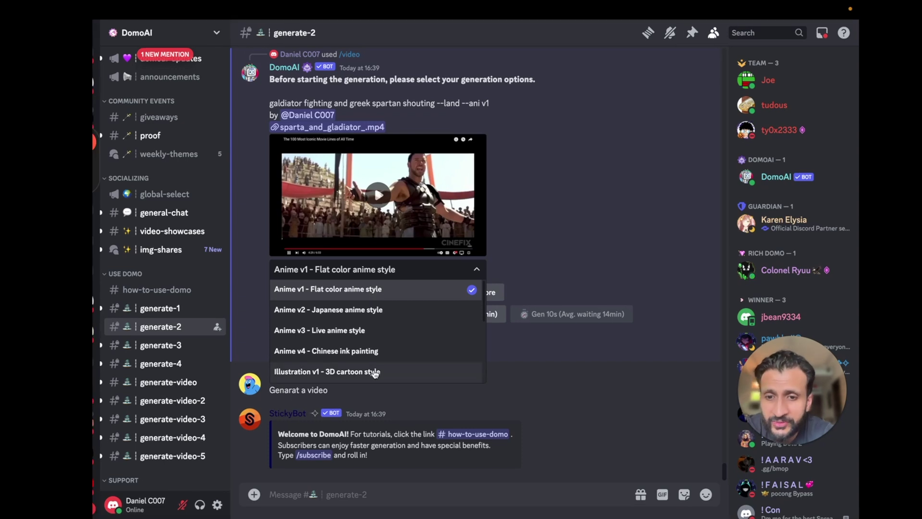
{"action": "left_click", "coordinate": [374, 371]}
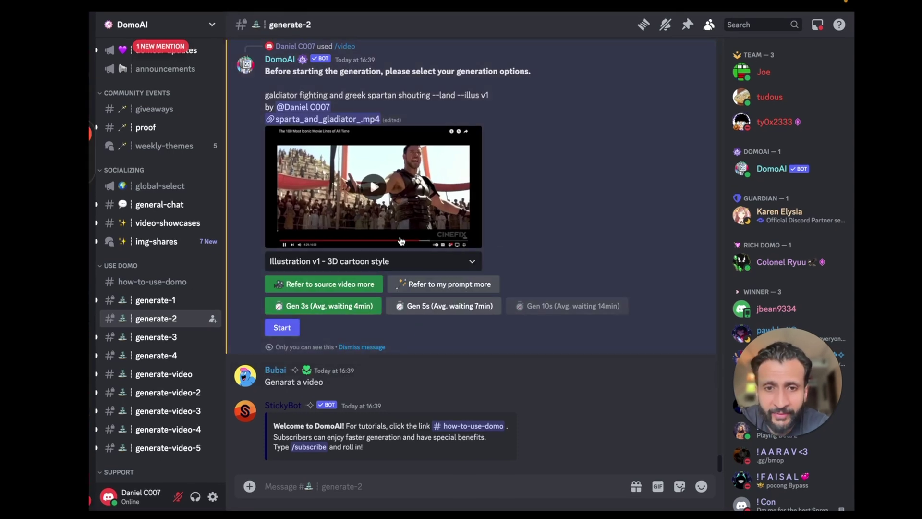
{"action": "left_click", "coordinate": [284, 331]}
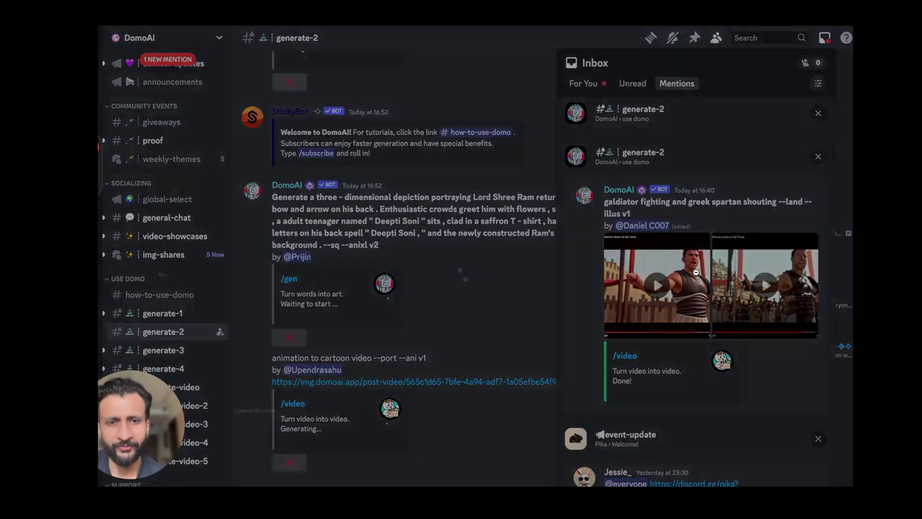
{"action": "left_click", "coordinate": [695, 272]}
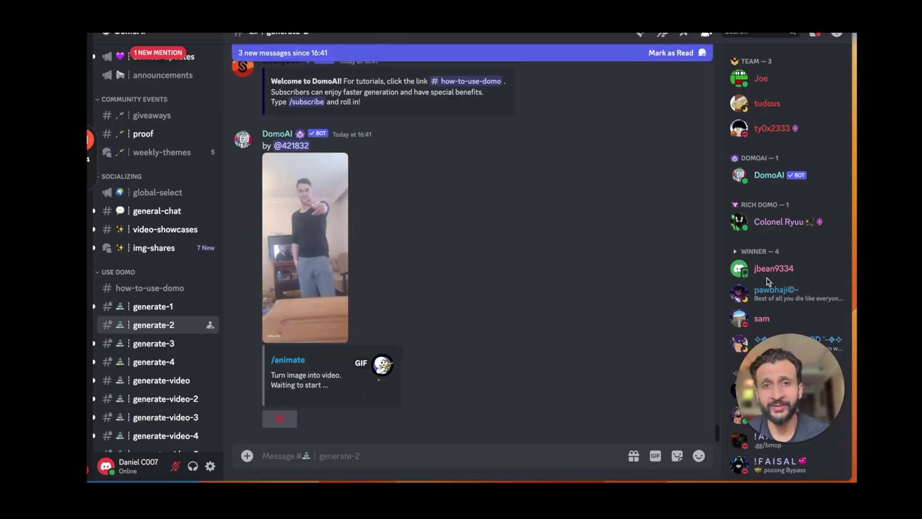
Step: Submit the /real command with the 1978 bowling sports anime PNG to turn it into a realistic photo
{"action": "type", "text": "/"}
{"action": "key", "text": "BackSpace"}
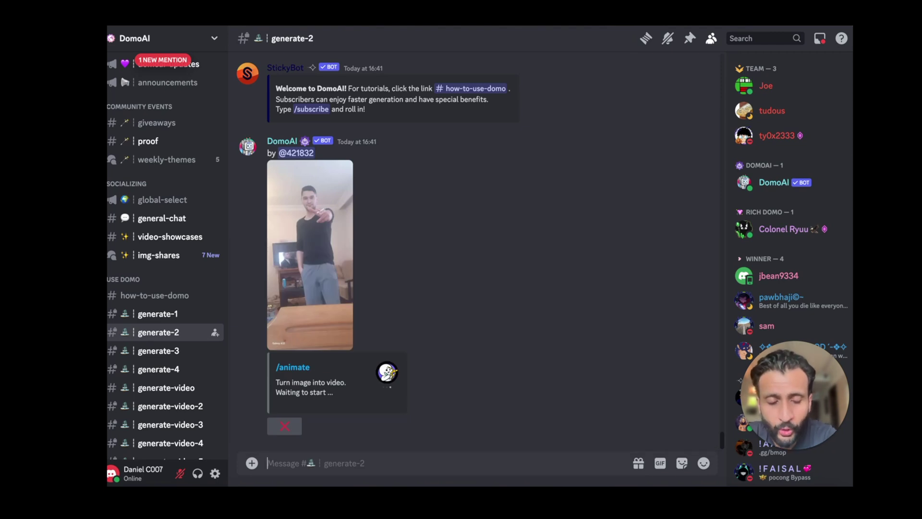
{"action": "type", "text": "/real"}
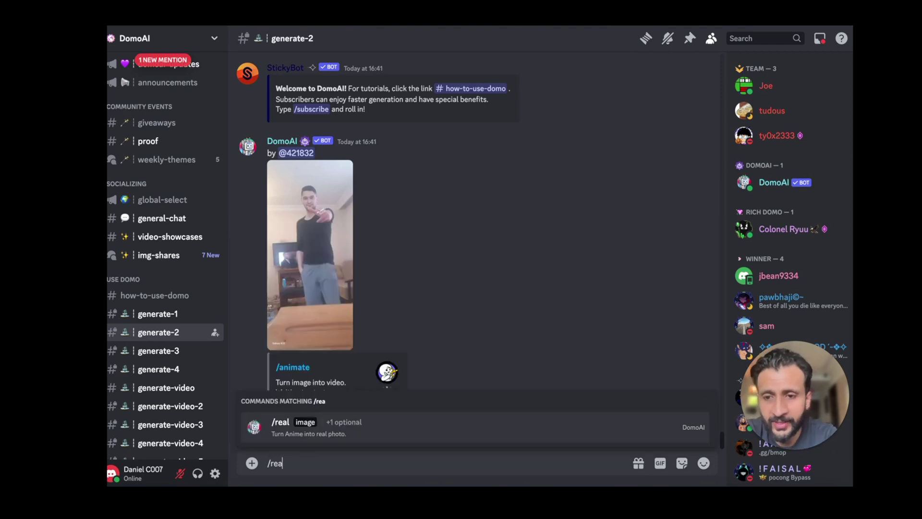
{"action": "left_click", "coordinate": [313, 425]}
{"action": "left_click", "coordinate": [312, 425]}
{"action": "double_click", "coordinate": [371, 229]}
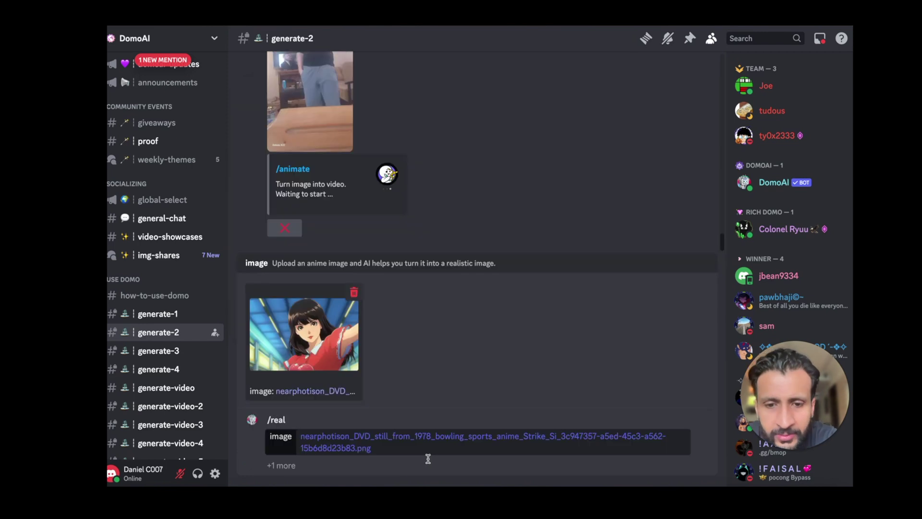
{"action": "key", "text": "Return"}
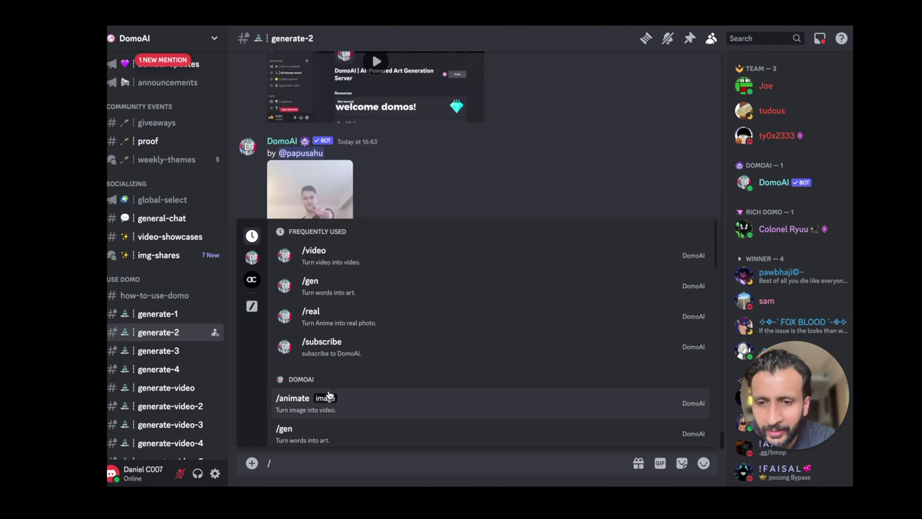
Step: Submit the /animate command with the 1978 bowling sports anime PNG from the Desktop
{"action": "left_click", "coordinate": [323, 402]}
{"action": "left_click", "coordinate": [323, 402]}
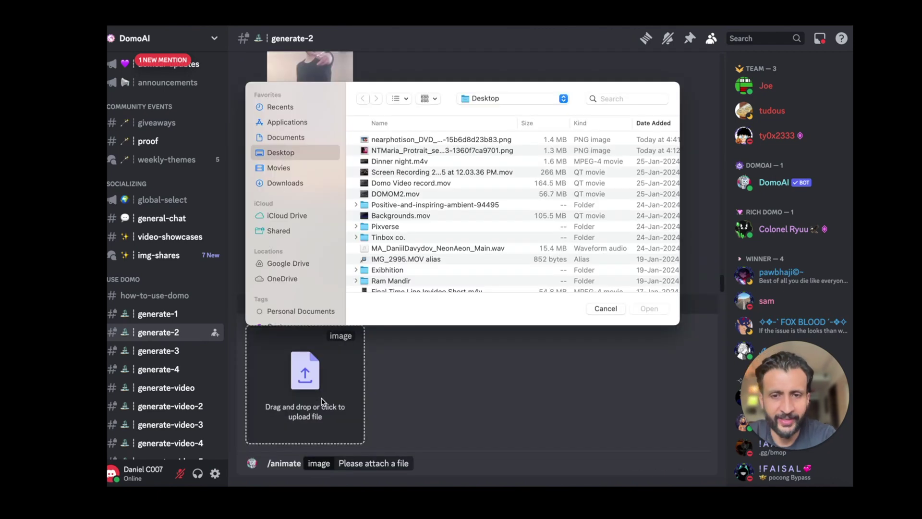
{"action": "left_click", "coordinate": [394, 140]}
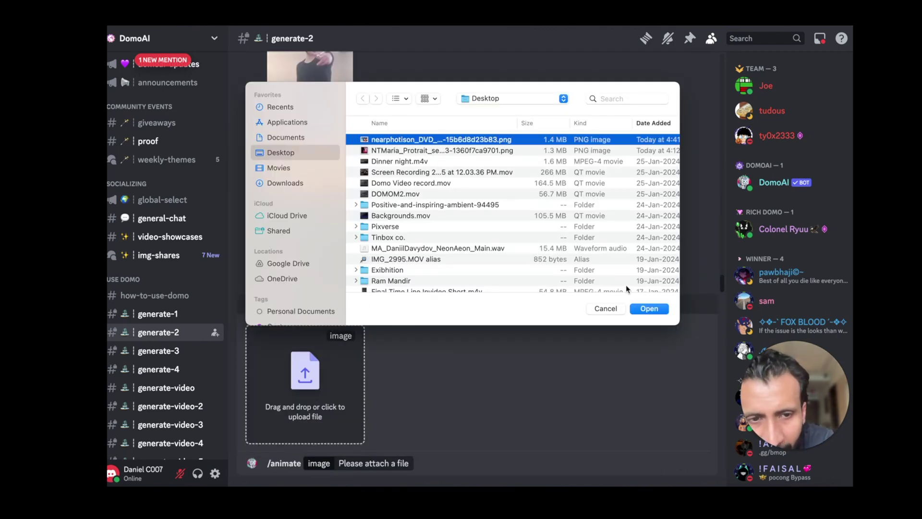
{"action": "left_click", "coordinate": [650, 309]}
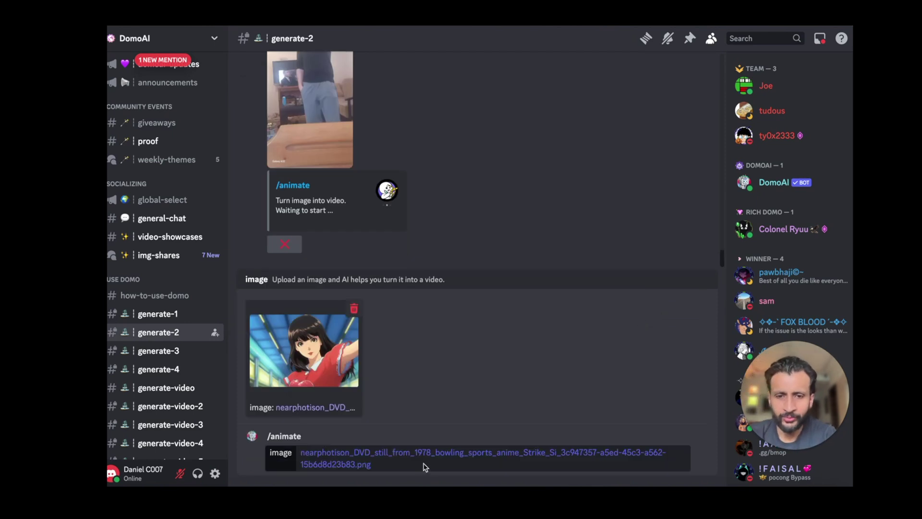
{"action": "left_click", "coordinate": [425, 465]}
{"action": "key", "text": "Return"}
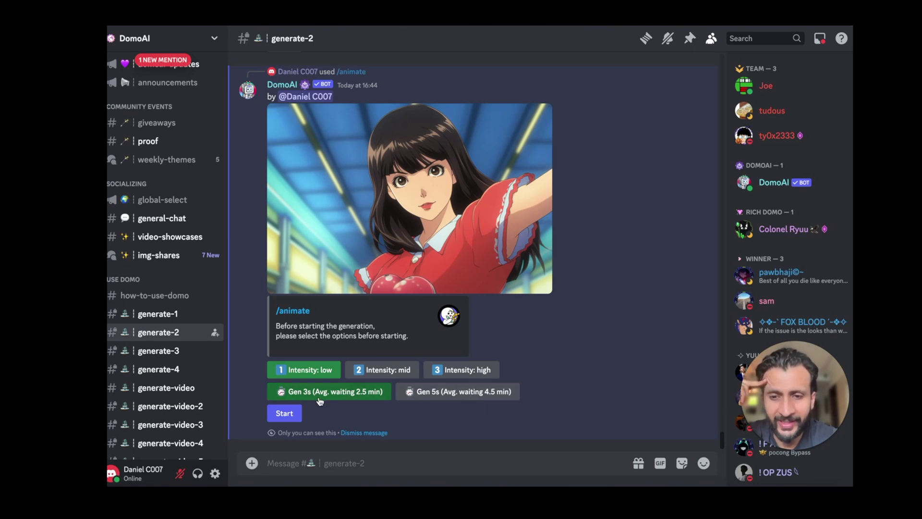
Step: Start the low-intensity, 3-second animation of the anime girl and play the finished clip full screen
{"action": "left_click", "coordinate": [285, 415]}
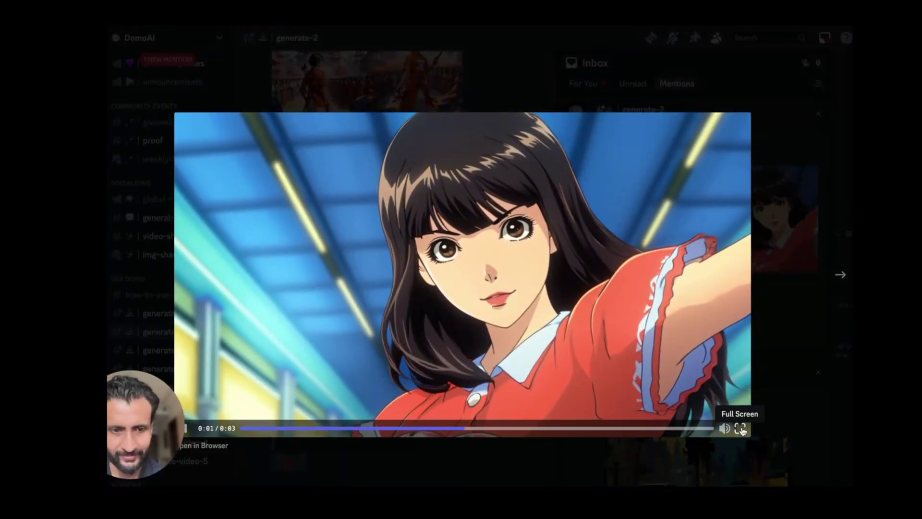
{"action": "left_click", "coordinate": [740, 428]}
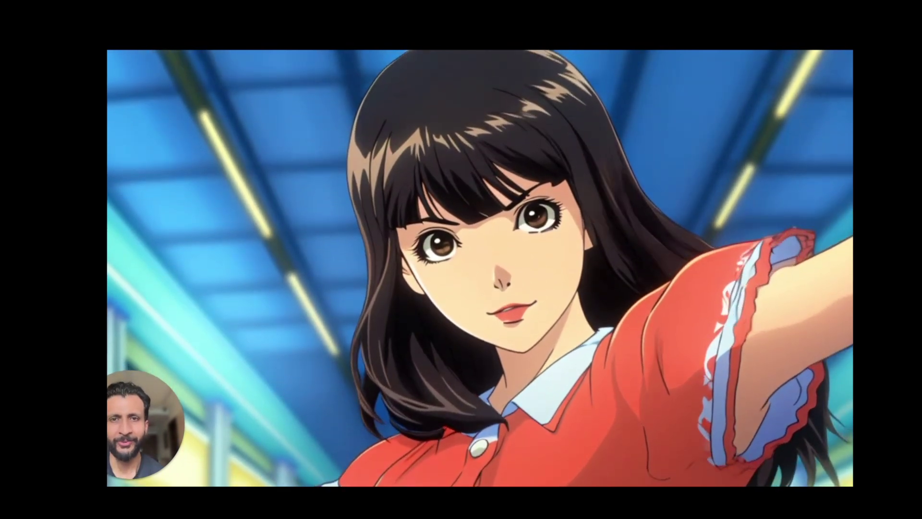
{"action": "key", "text": "space"}
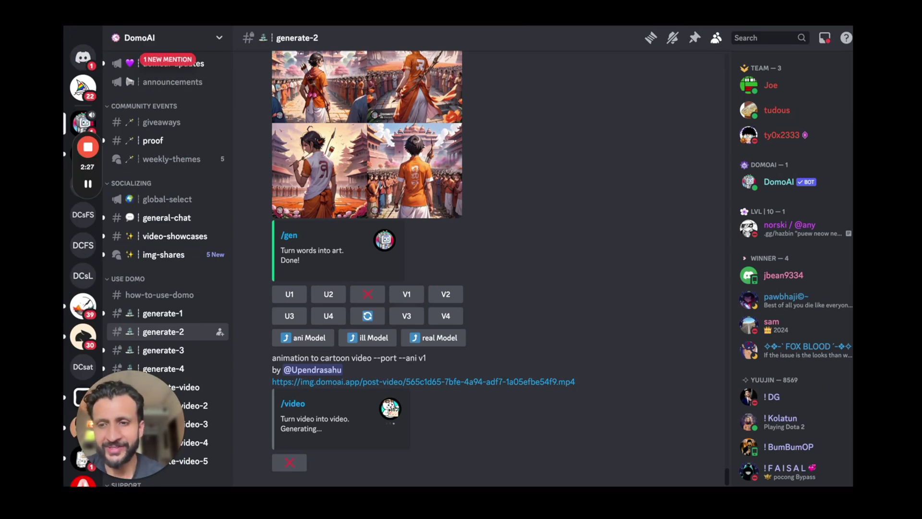
Step: Submit the /gen command with the prompt "a red car in a street"
{"action": "type", "text": "/"}
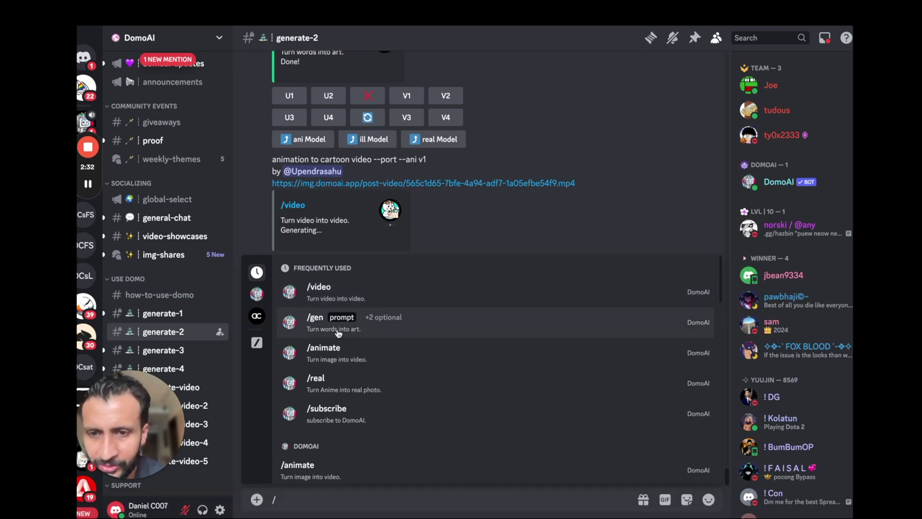
{"action": "left_click", "coordinate": [339, 332]}
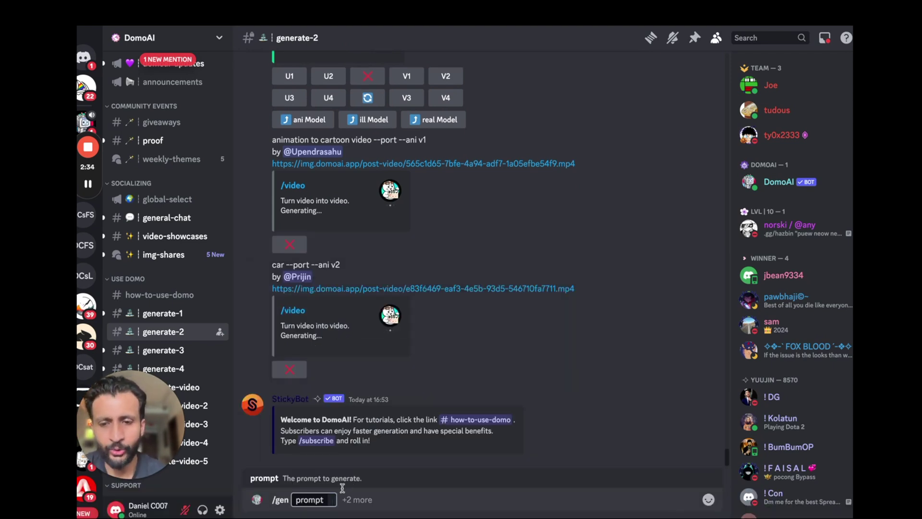
{"action": "type", "text": "a red c"}
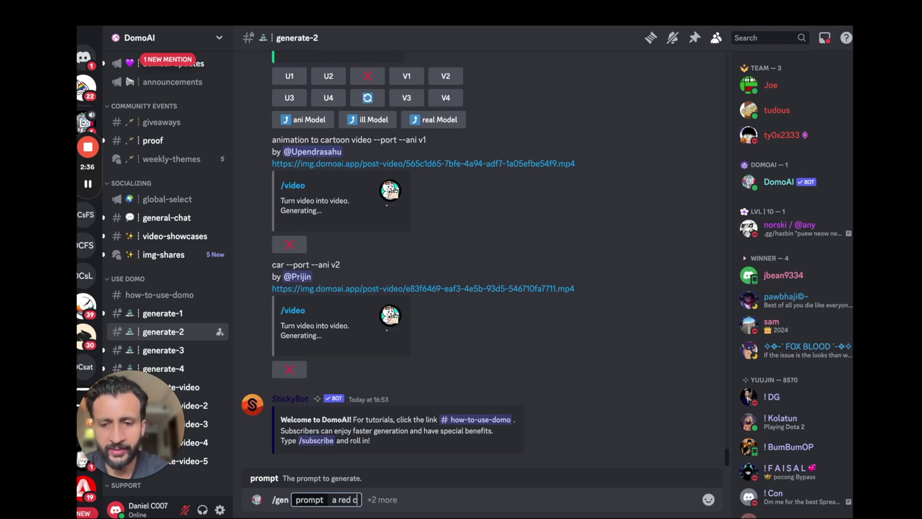
{"action": "type", "text": "ar in"}
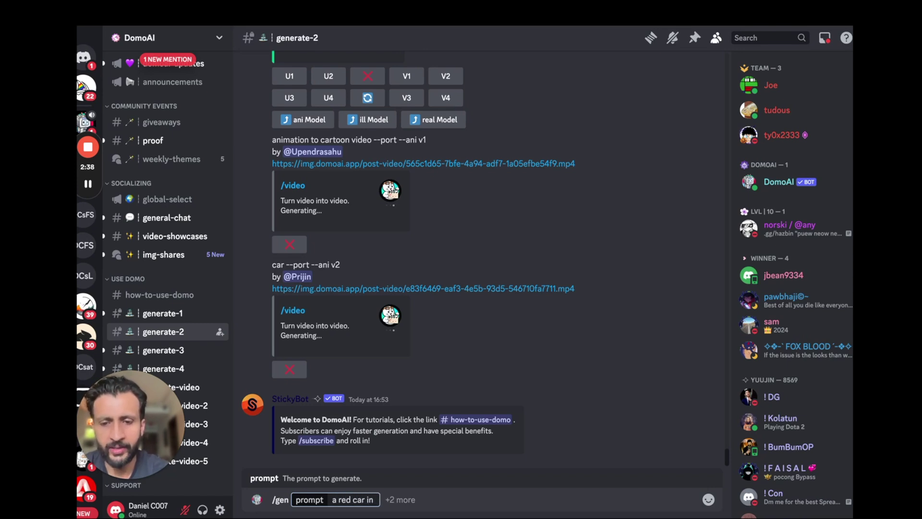
{"action": "type", "text": " a street"}
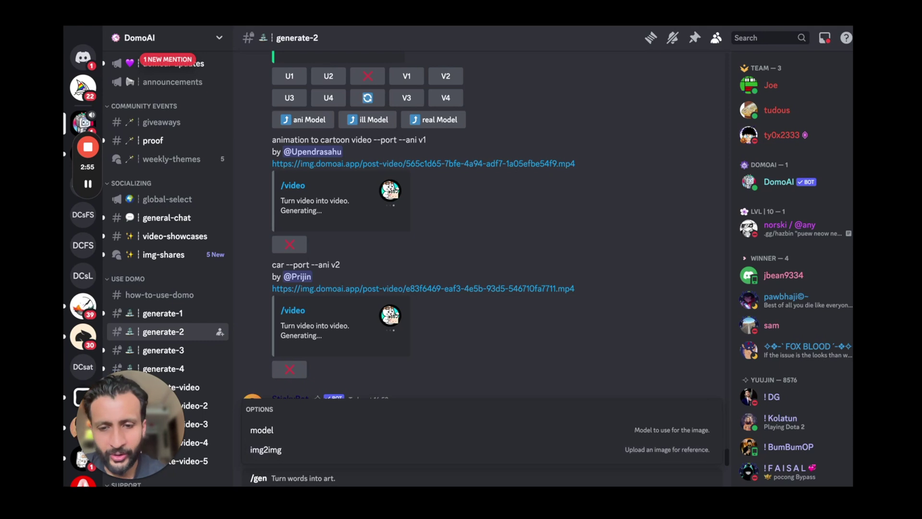
{"action": "key", "text": "Return"}
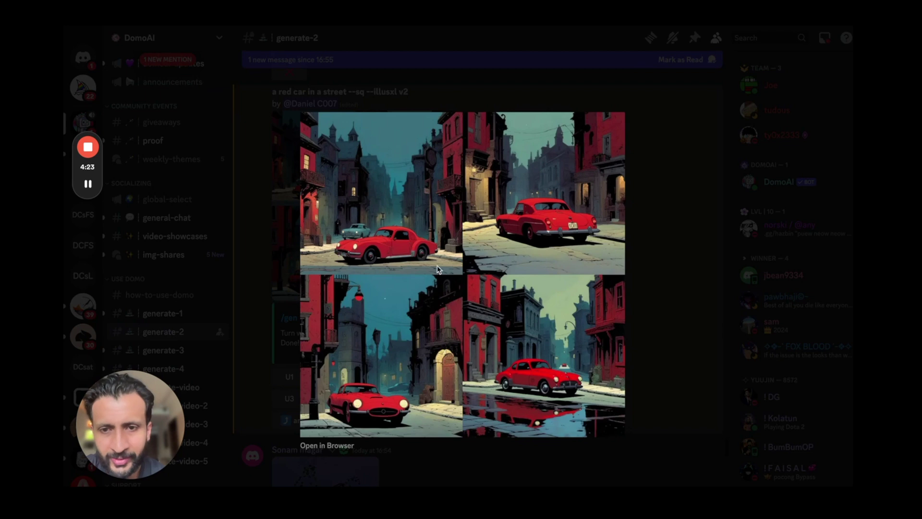
Step: Close the enlarged red car image grid and request versions of it with the ani Model and the real Model
{"action": "left_click", "coordinate": [699, 389]}
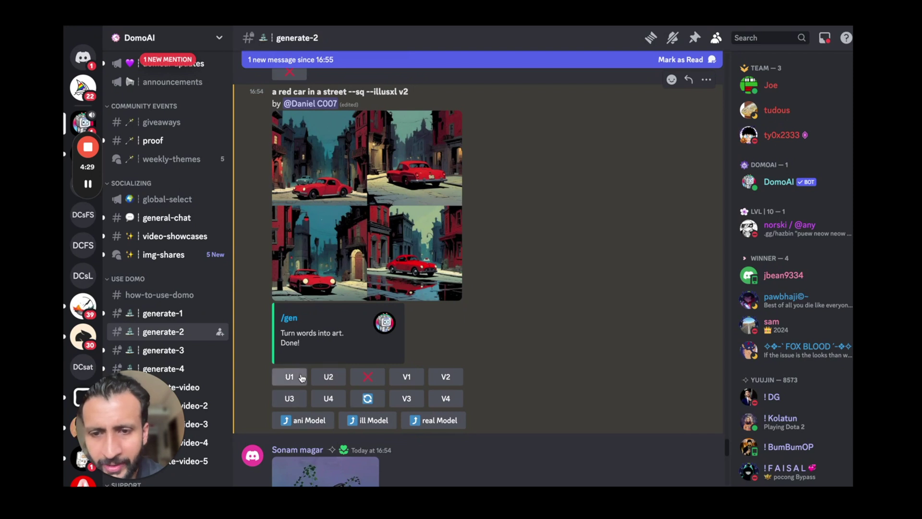
{"action": "scroll", "coordinate": [431, 361], "scroll_direction": "down", "scroll_amount": 1}
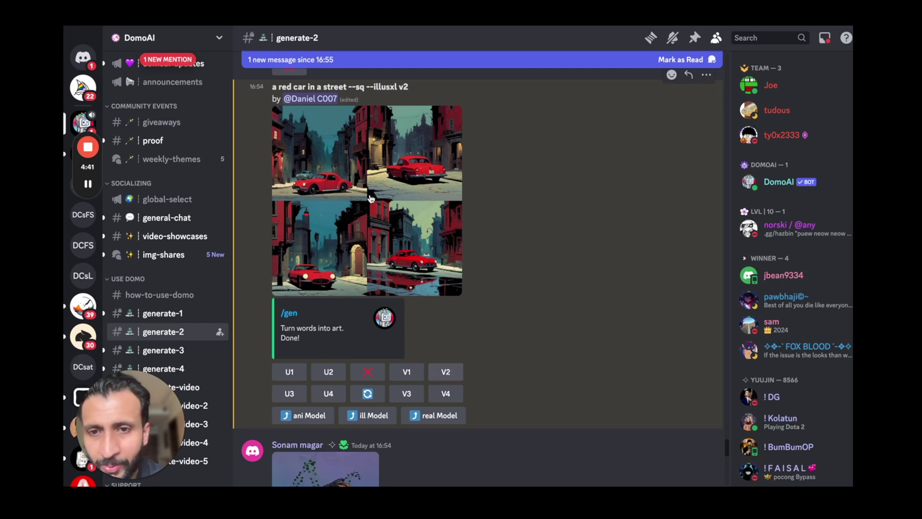
{"action": "scroll", "coordinate": [572, 374], "scroll_direction": "up", "scroll_amount": 1}
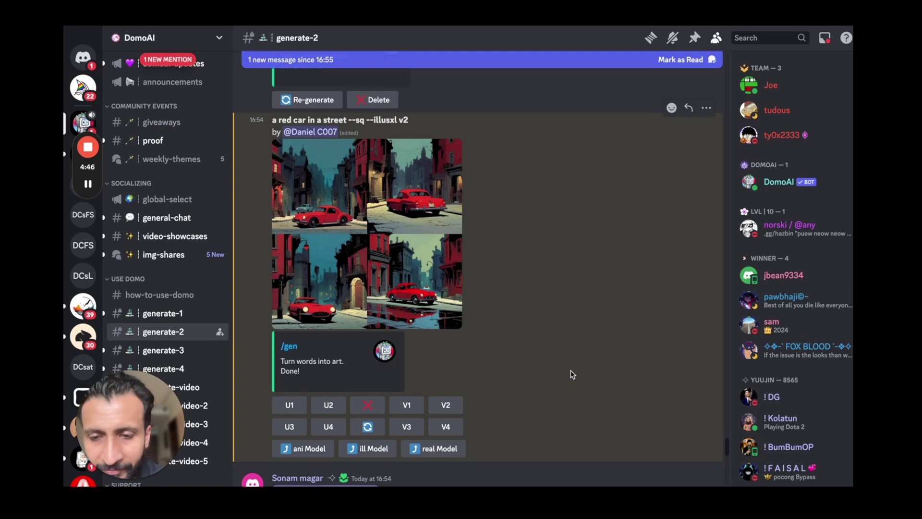
{"action": "left_click", "coordinate": [309, 451]}
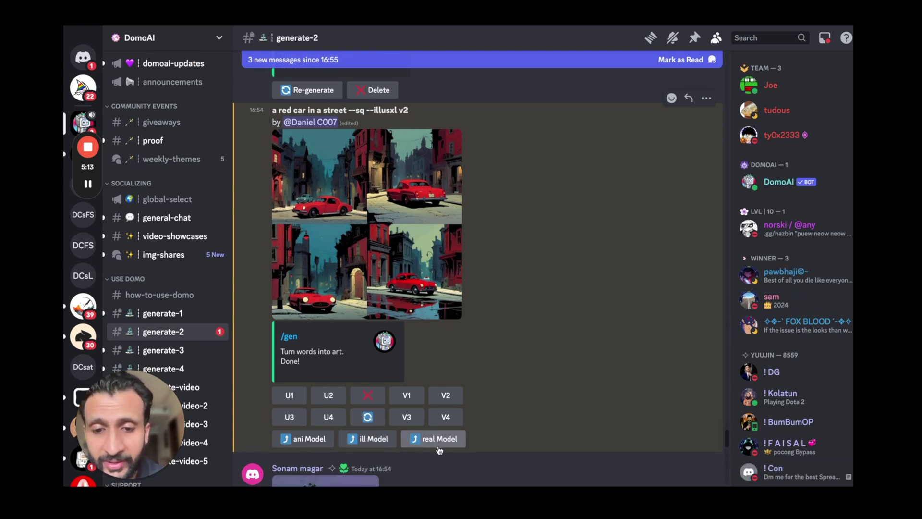
{"action": "left_click", "coordinate": [439, 439]}
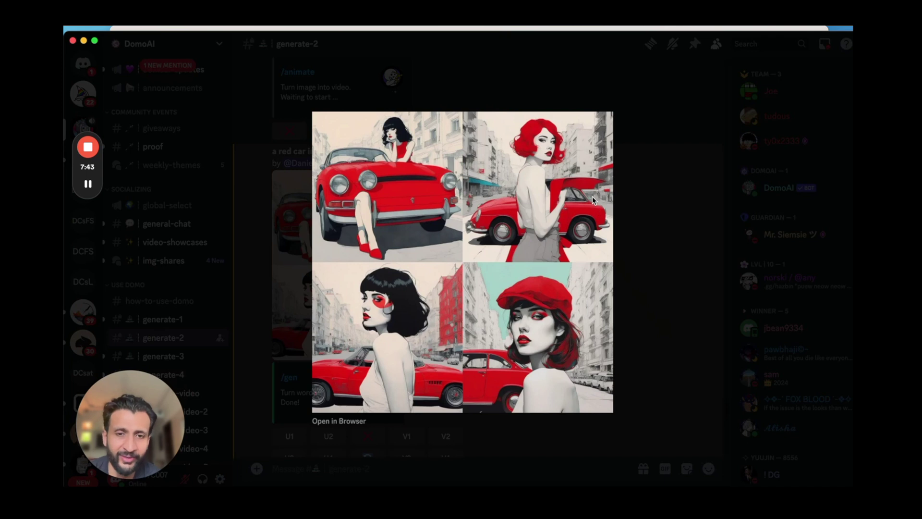
Step: Close the enlarged image grid of women with red cars and review the Pro, Standard and Basic plans listed by /subscribe
{"action": "left_click", "coordinate": [684, 293]}
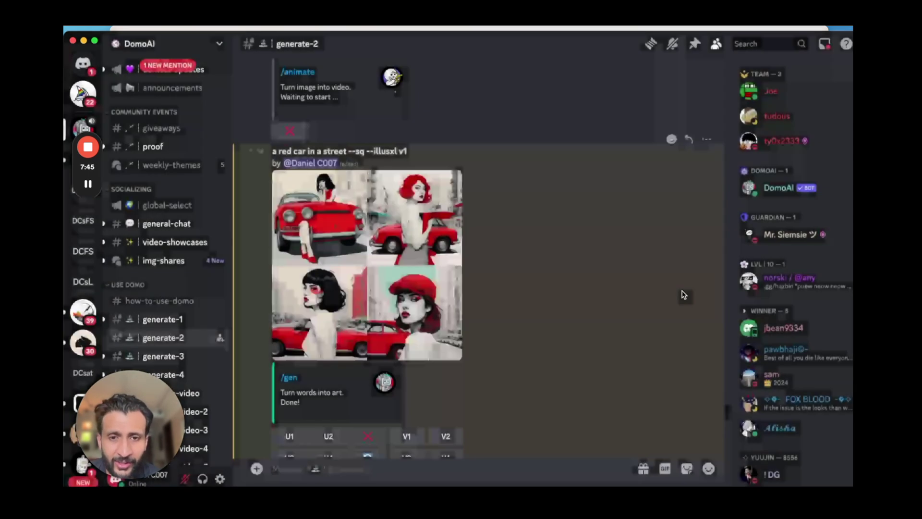
{"action": "scroll", "coordinate": [683, 294], "scroll_direction": "down", "scroll_amount": 10}
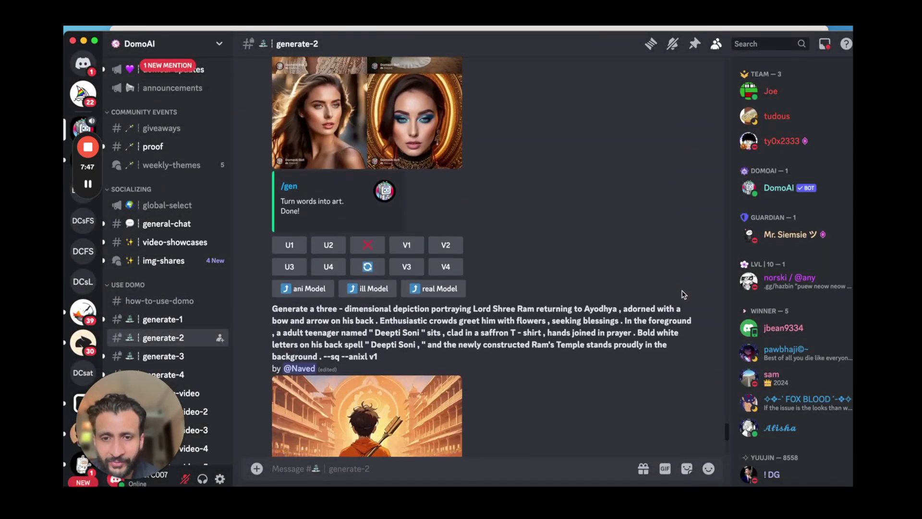
{"action": "scroll", "coordinate": [682, 293], "scroll_direction": "up", "scroll_amount": 2}
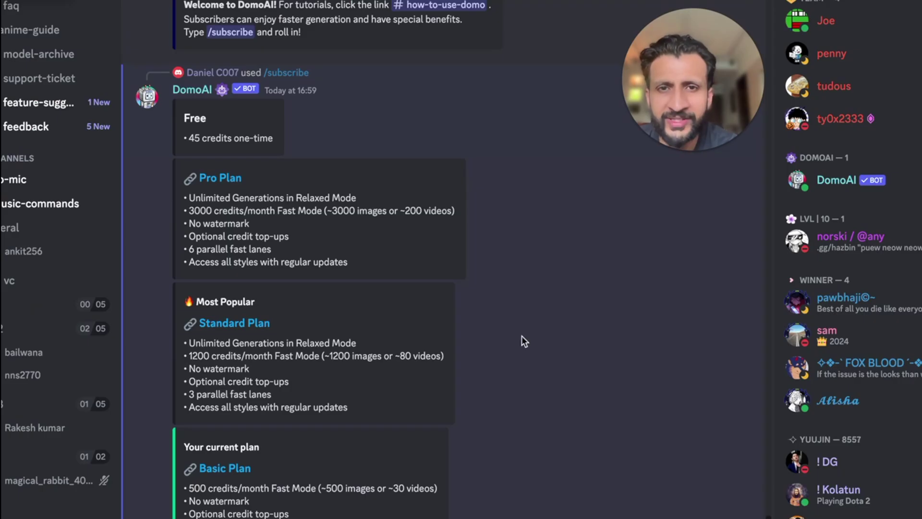
{"action": "scroll", "coordinate": [521, 336], "scroll_direction": "down", "scroll_amount": 1}
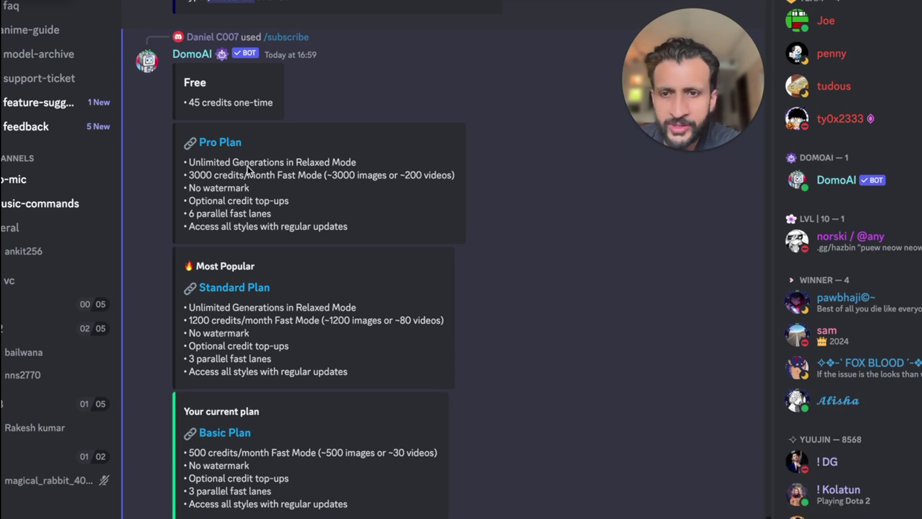
{"action": "scroll", "coordinate": [312, 383], "scroll_direction": "down", "scroll_amount": 3}
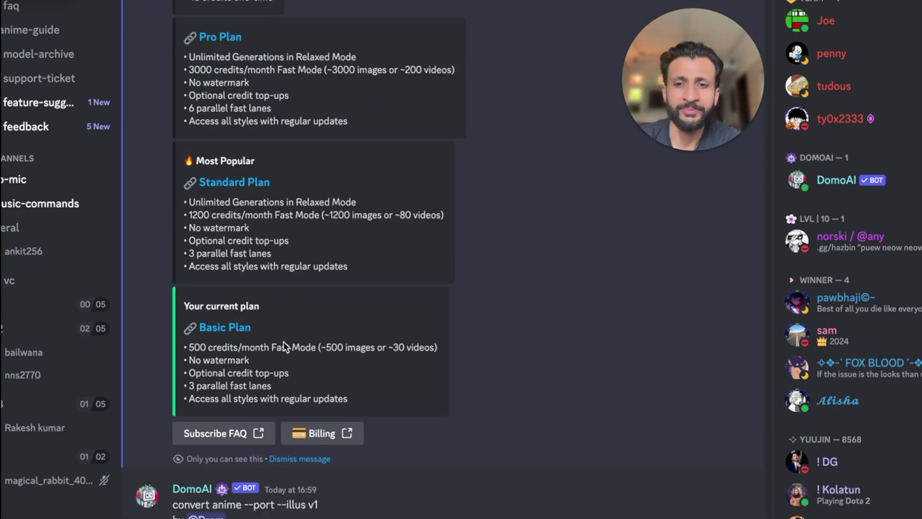